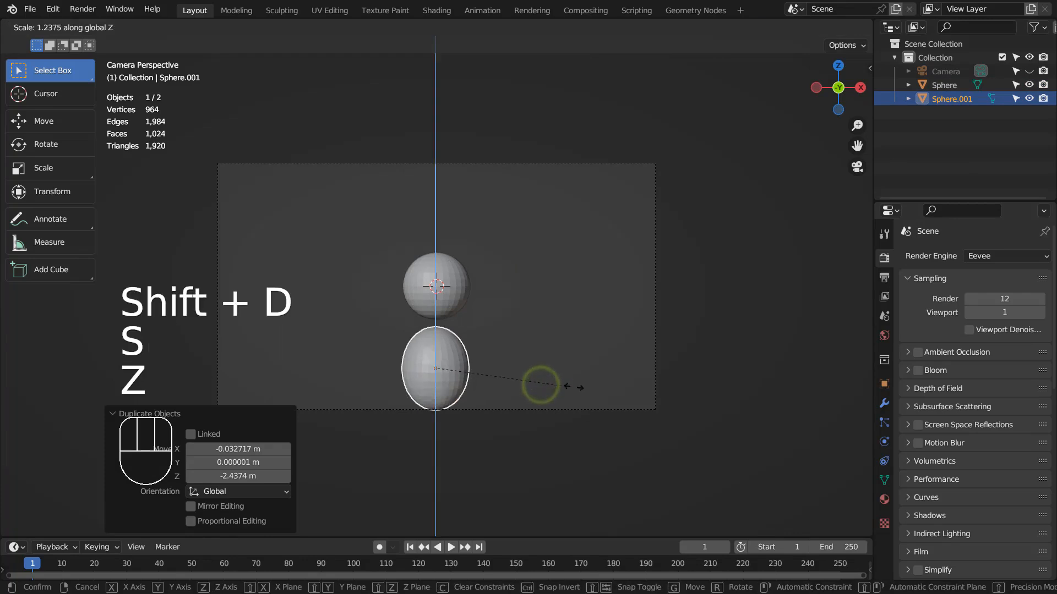
- Stretch the lower sphere to 1.95 along Z and enlarge it uniformly into an elongated body
left_click(642, 389)
key("s")
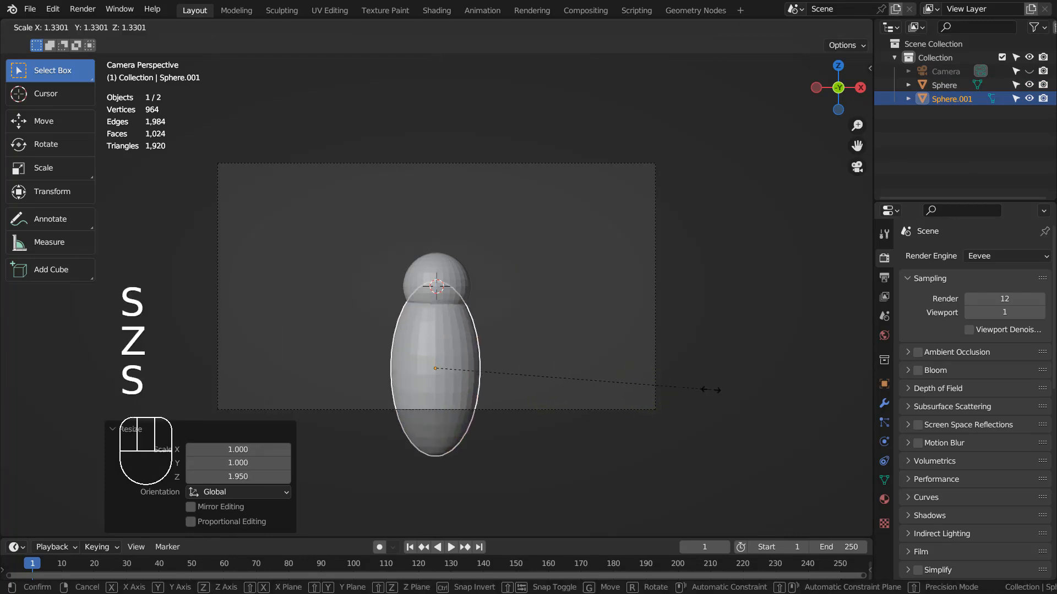
left_click(793, 385)
- Move the head sphere forward about 1.76 m along negative Y and raise it about 1.4 m along Z
left_click(448, 262)
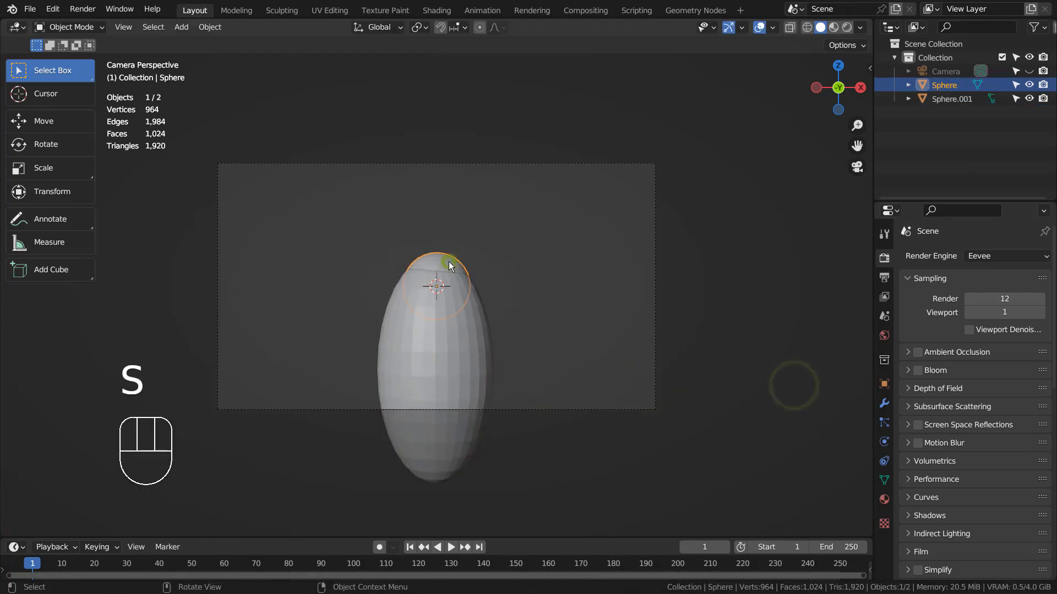
key("KP_3")
key("g")
key("y")
left_click(388, 262)
key("KP_0")
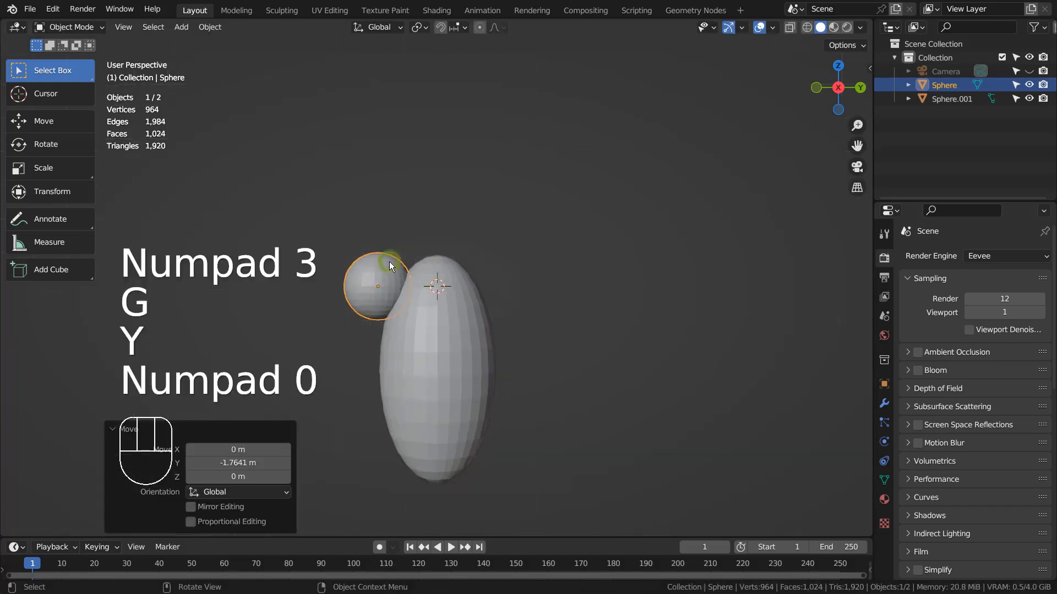
key("g")
key("z")
left_click(391, 210)
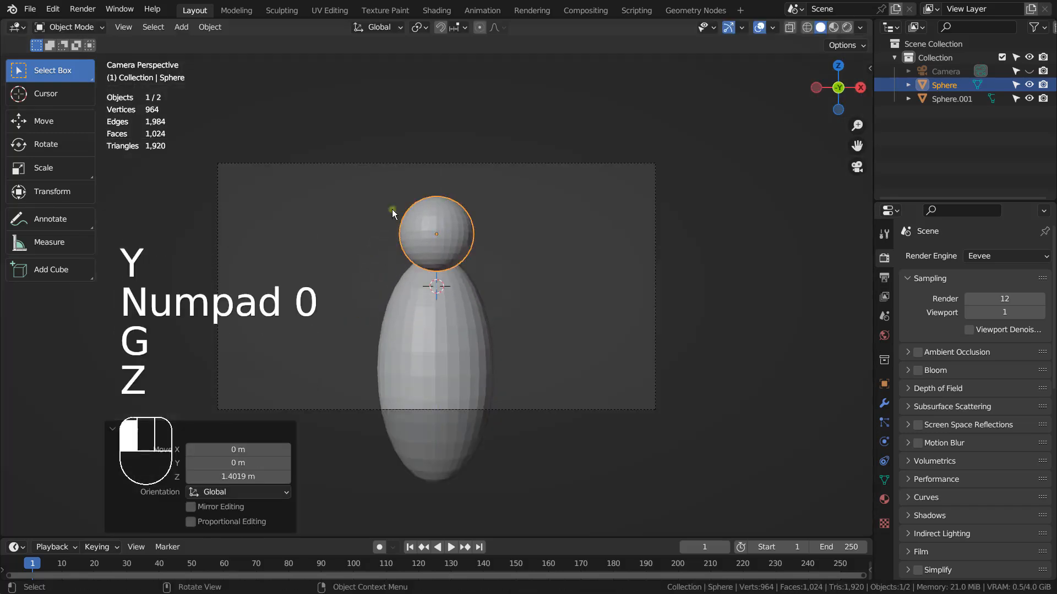
- Lower the head and body spheres together by about 0.92 m along Z
left_click(444, 315, "shift")
key("g")
key("z")
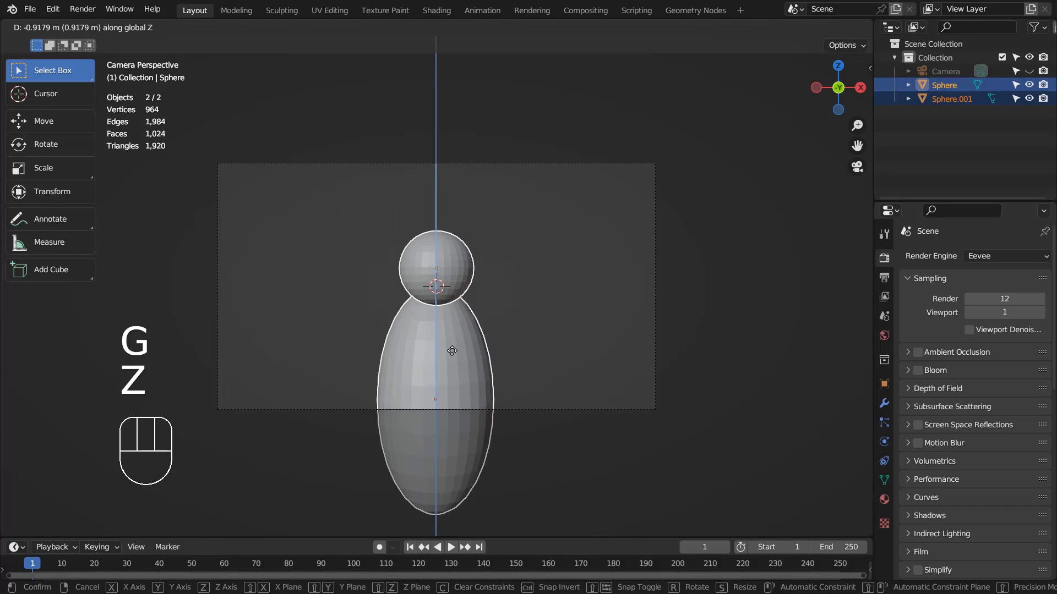
left_click(451, 352)
- Duplicate the head sphere, scale the copy to 0.57 and stretch it along Z for the neck
left_click(444, 275)
key("shift+d")
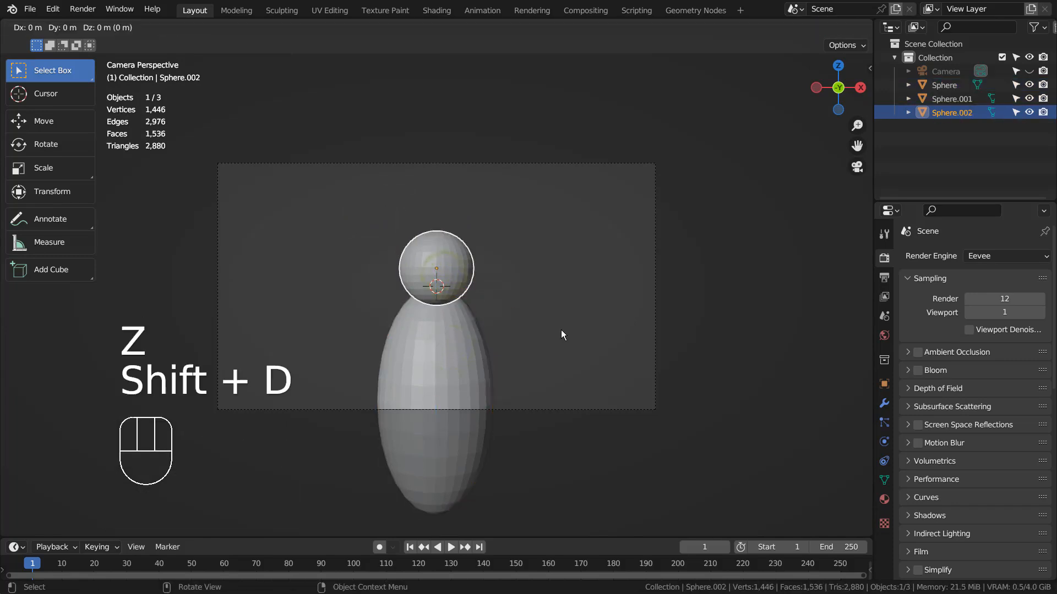
key("s")
left_click(498, 318)
key("s")
key("z")
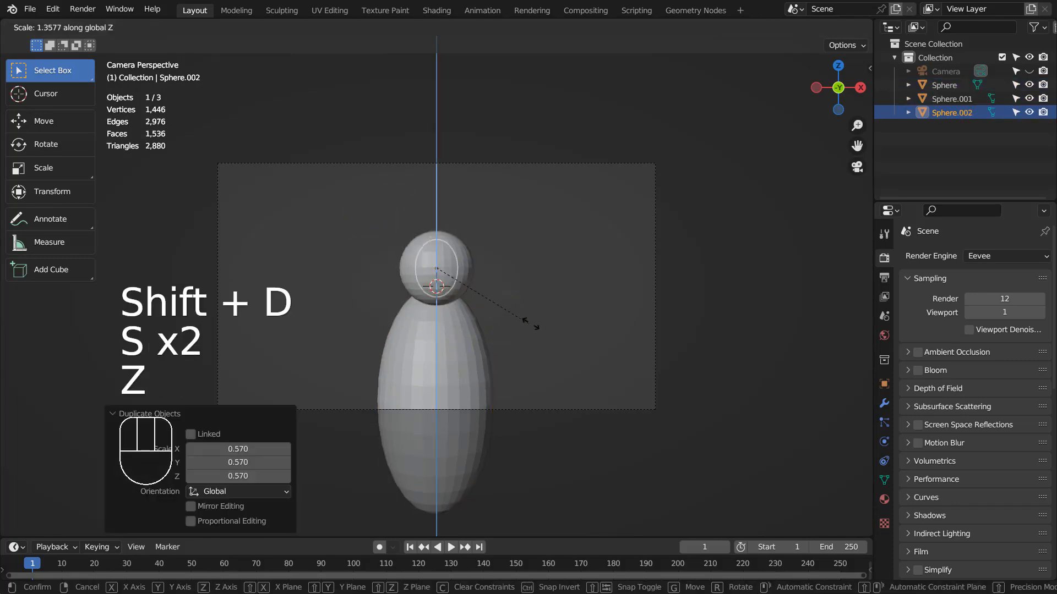
left_click(558, 328)
- Move the small neck ellipsoid down along Z to the junction between head and body
key("g")
key("z")
left_click(558, 358)
- Raise the head sphere about 0.46 m along Z above the neck
left_click(449, 259)
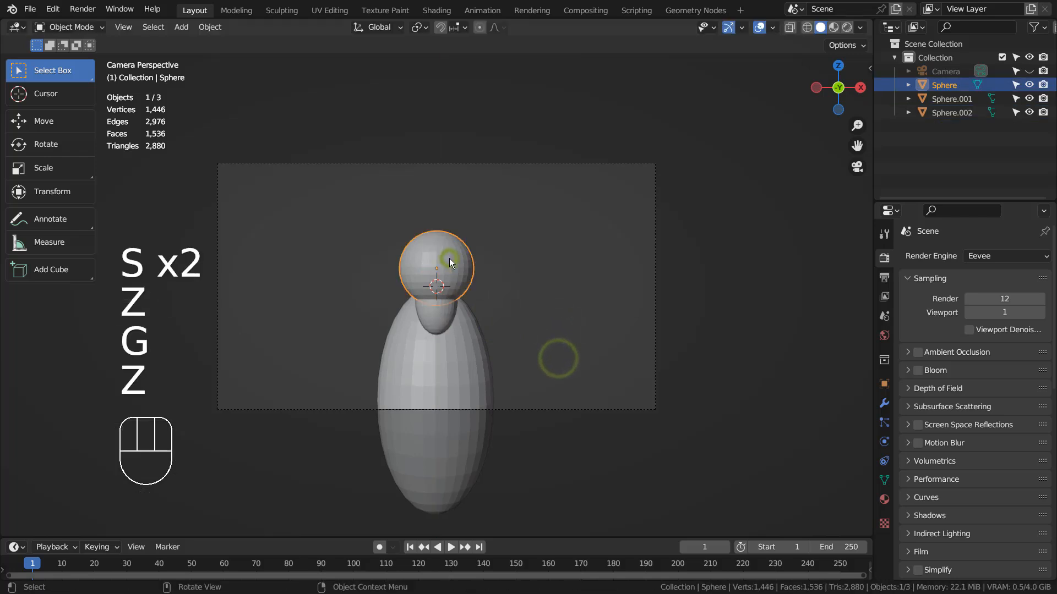
key("g")
key("z")
left_click(447, 299)
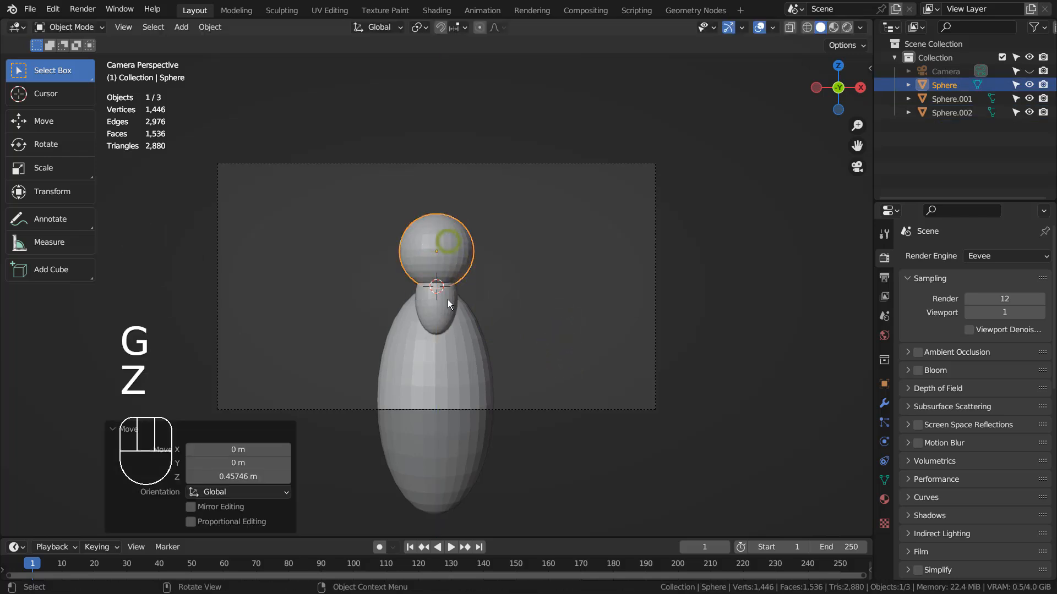
- Move the neck ellipsoid back about 0.7 m along Y in side view and check it through the camera
left_click(447, 299)
key("KP_3")
key("g")
key("y")
left_click(471, 298)
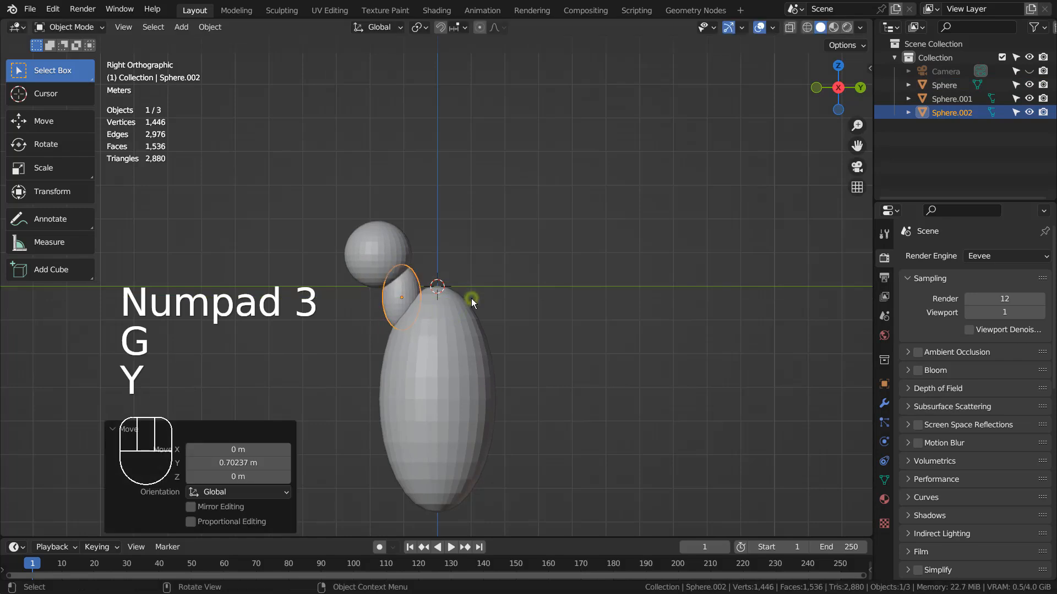
key("KP_0")
- Shift the neck ellipsoid a further 1.14 m or so back along Y and deselect it
key("KP_3")
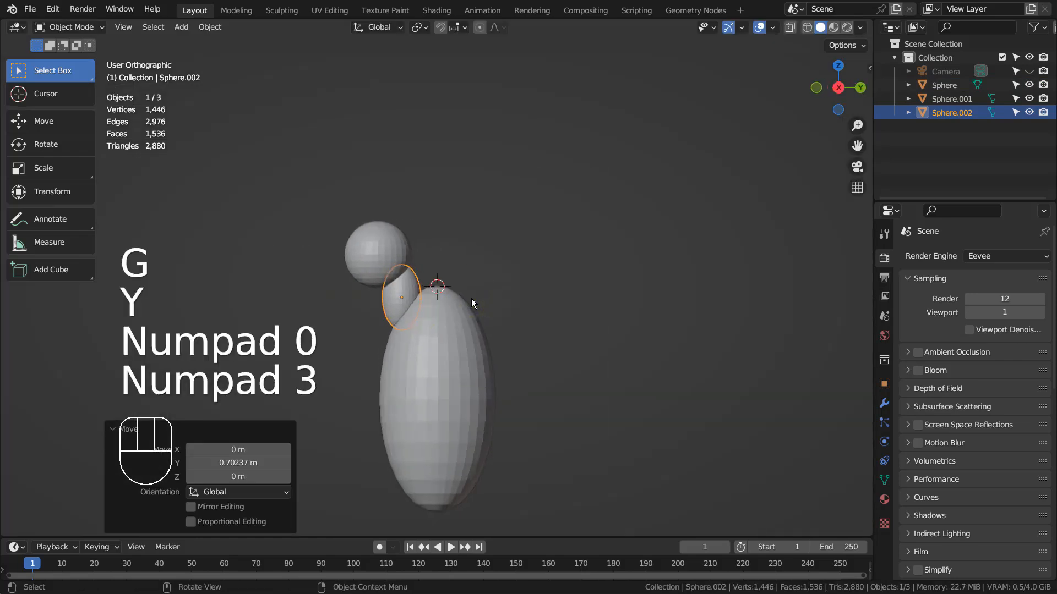
key("g")
key("y")
left_click(510, 295)
key("KP_0")
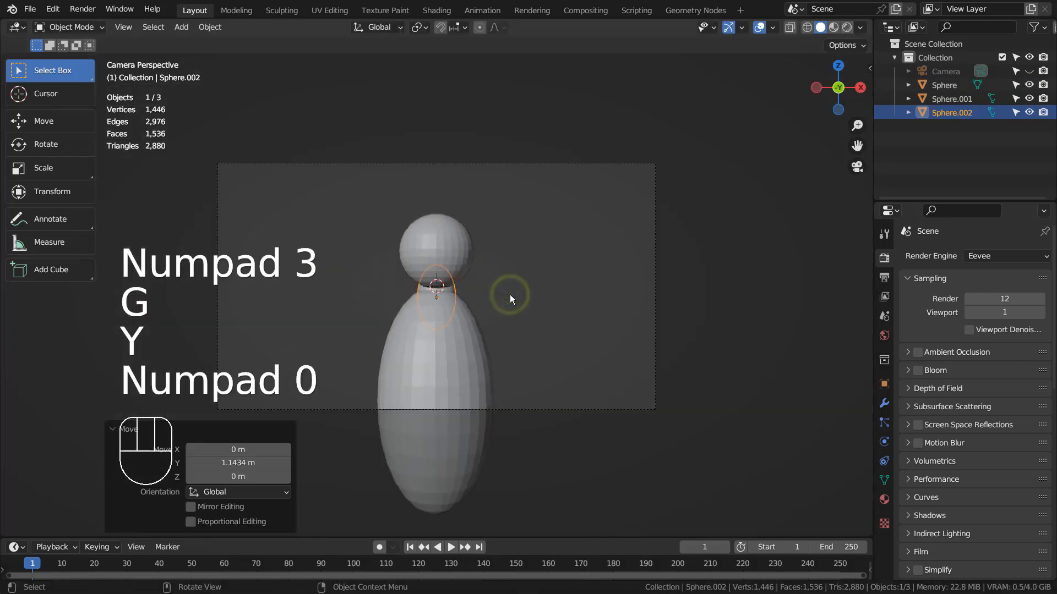
left_click(512, 293)
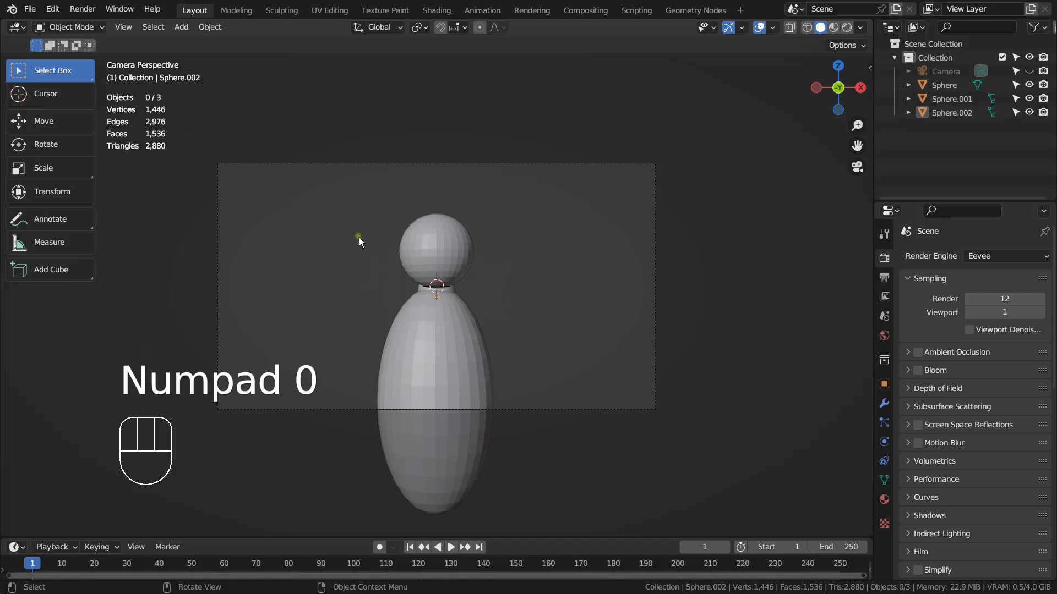
- Lower the whole three-part figure by about 0.24 m along Z and render the image through the camera
left_click_drag(358, 236, 525, 388)
key("g")
key("z")
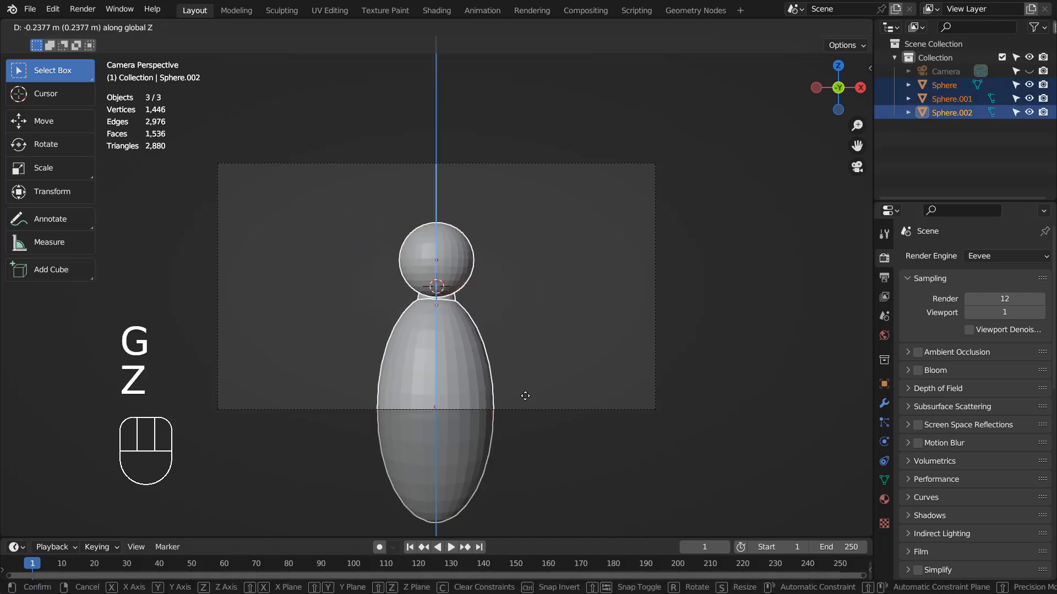
left_click(525, 396)
left_click(525, 396)
key("F12")
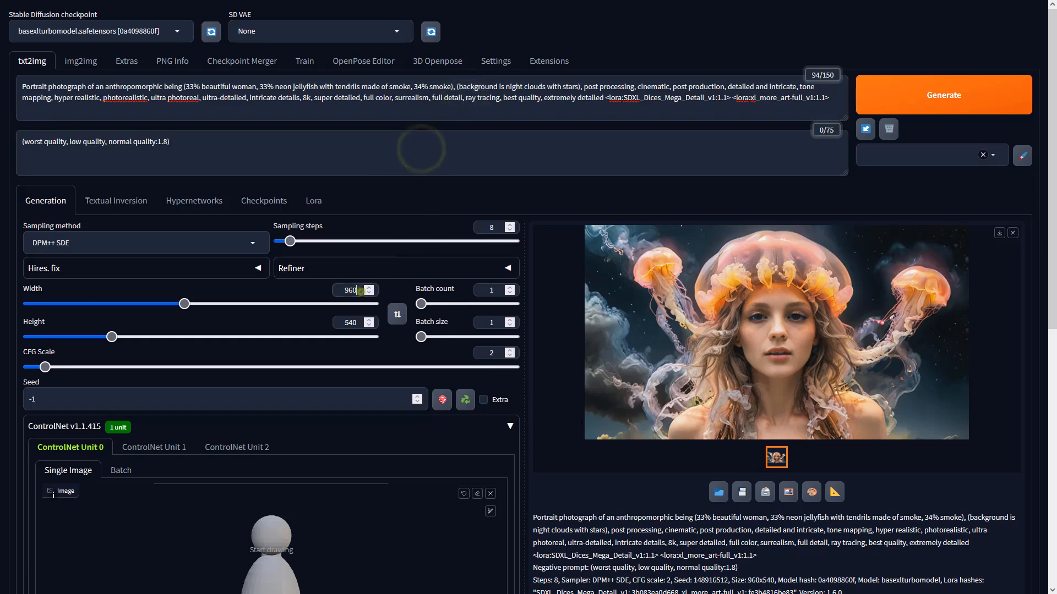
- Set ControlNet Unit 0 to the Depth control type with preprocessor none and the sai_xl_depth_256lora model
scroll(351, 325, "down", 7)
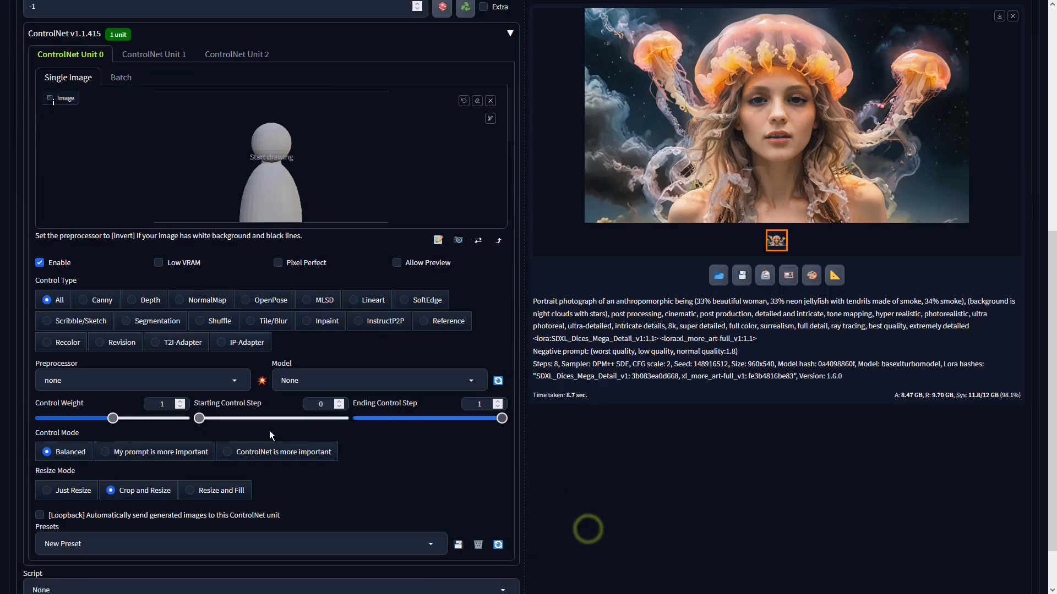
left_click(130, 304)
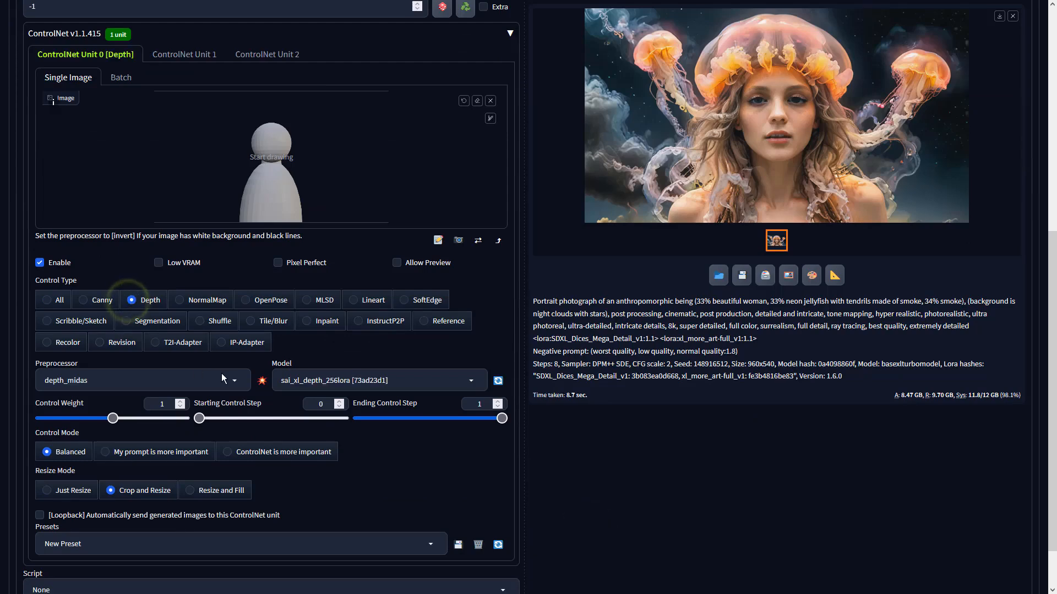
left_click(235, 380)
left_click(55, 317)
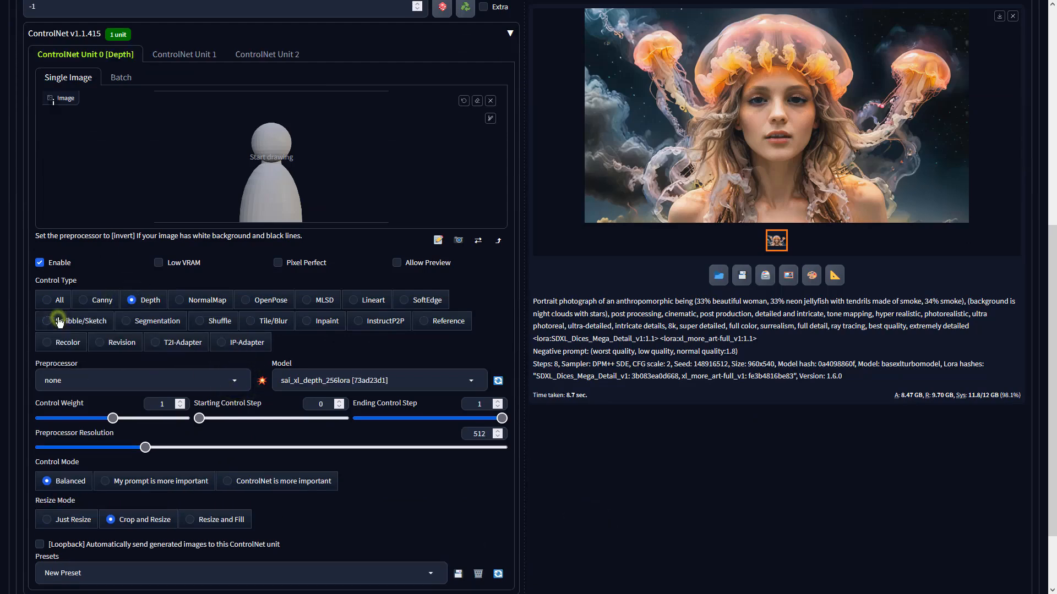
left_click(376, 381)
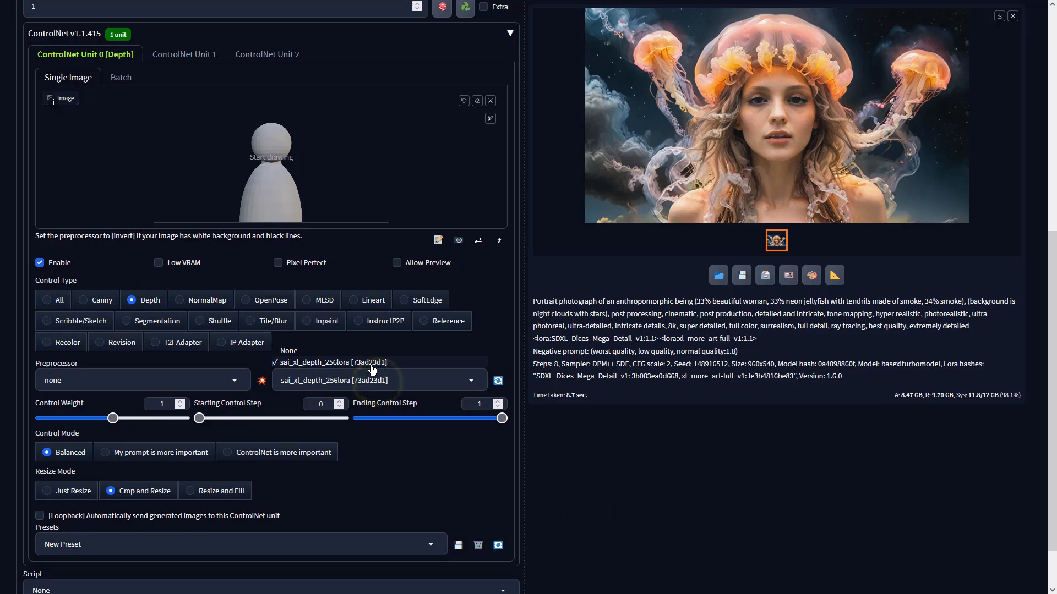
left_click(364, 363)
- Generate the image from the prompt with depth control and inspect the result at full size
scroll(615, 332, "up", 7)
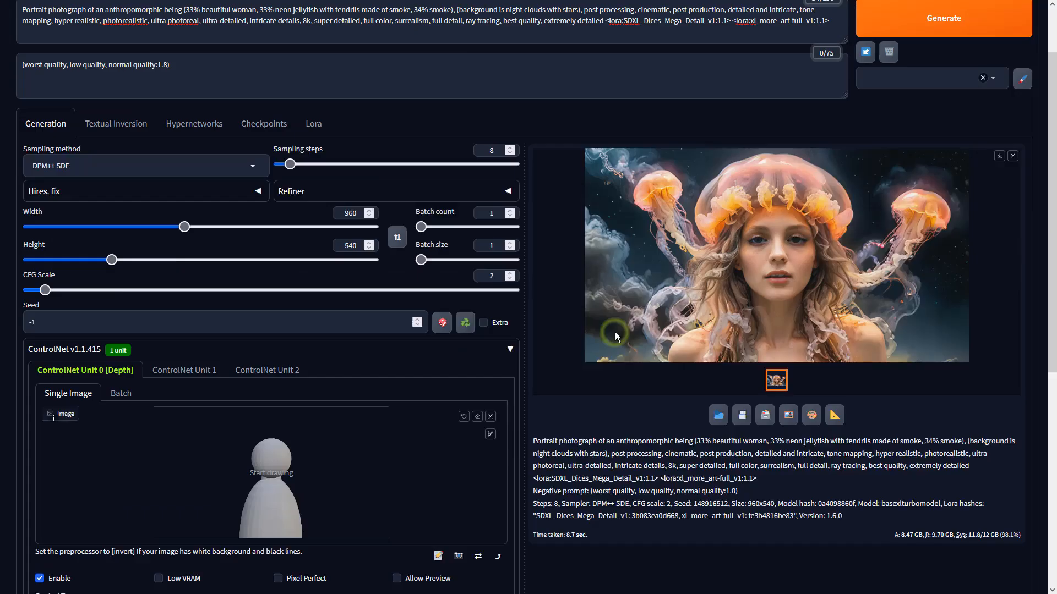
left_click(878, 93)
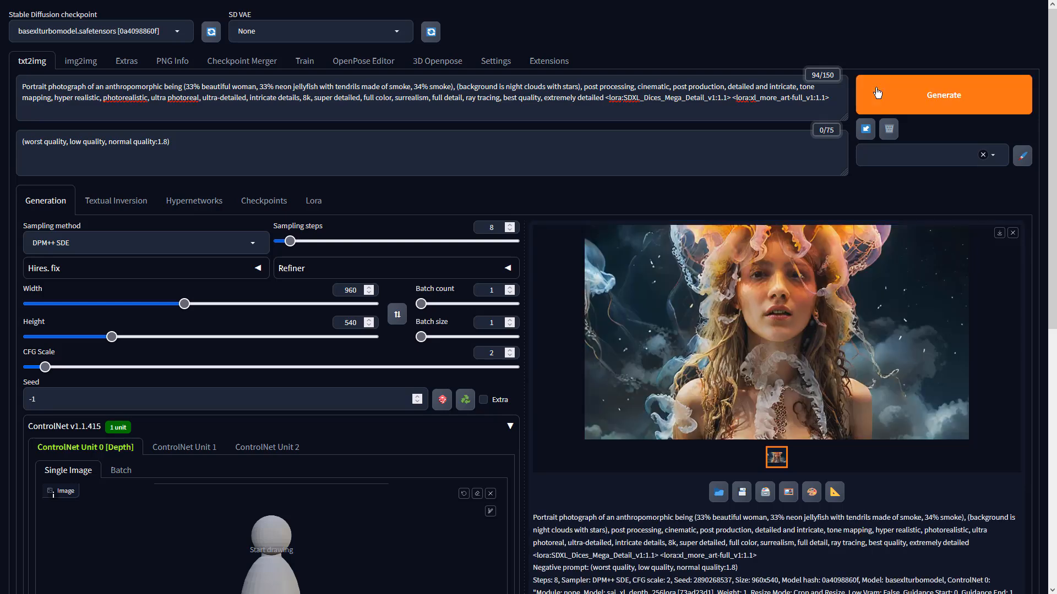
left_click(789, 390)
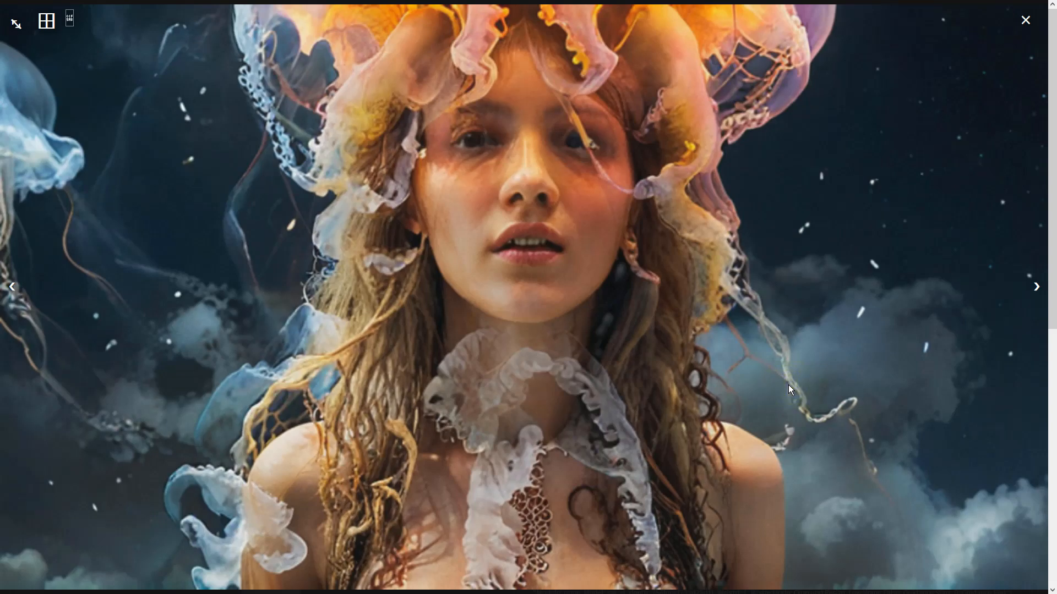
left_click(788, 385)
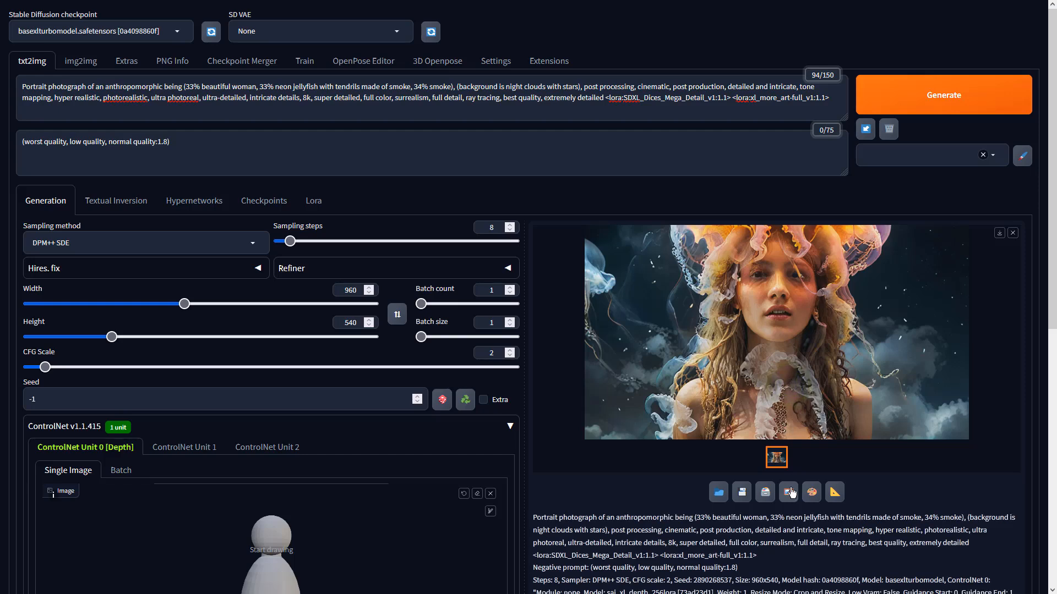
- Send the generated image to img2img and set the batch count to 4
scroll(537, 416, "down", 6)
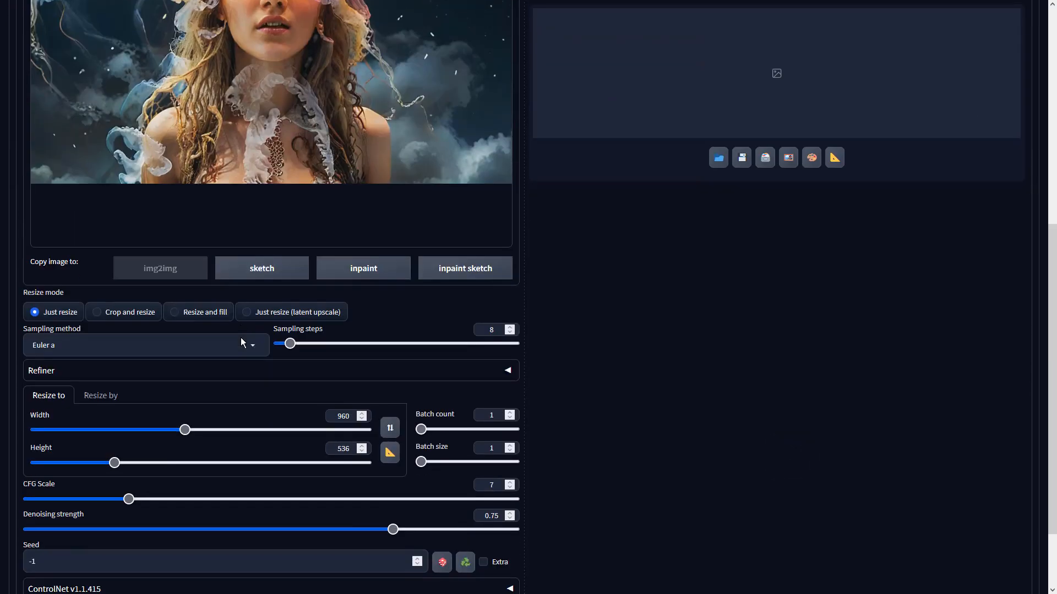
left_click(510, 412)
left_click(509, 412)
left_click(509, 412)
- Set the img2img sampling method to DPM++ SDE and the CFG scale to 2
left_click(234, 344)
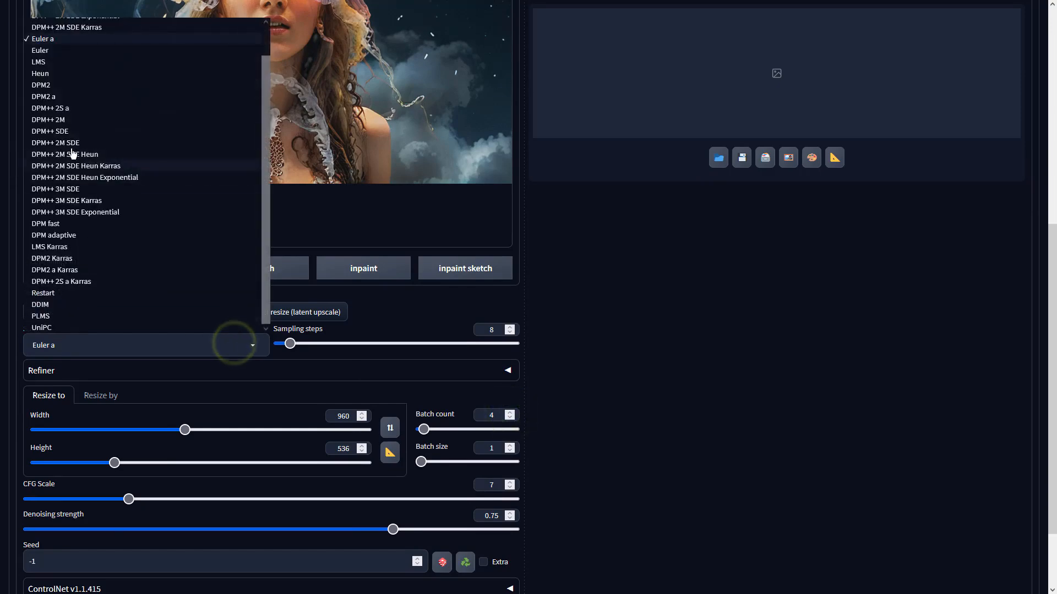
left_click(64, 131)
scroll(566, 280, "down", 2)
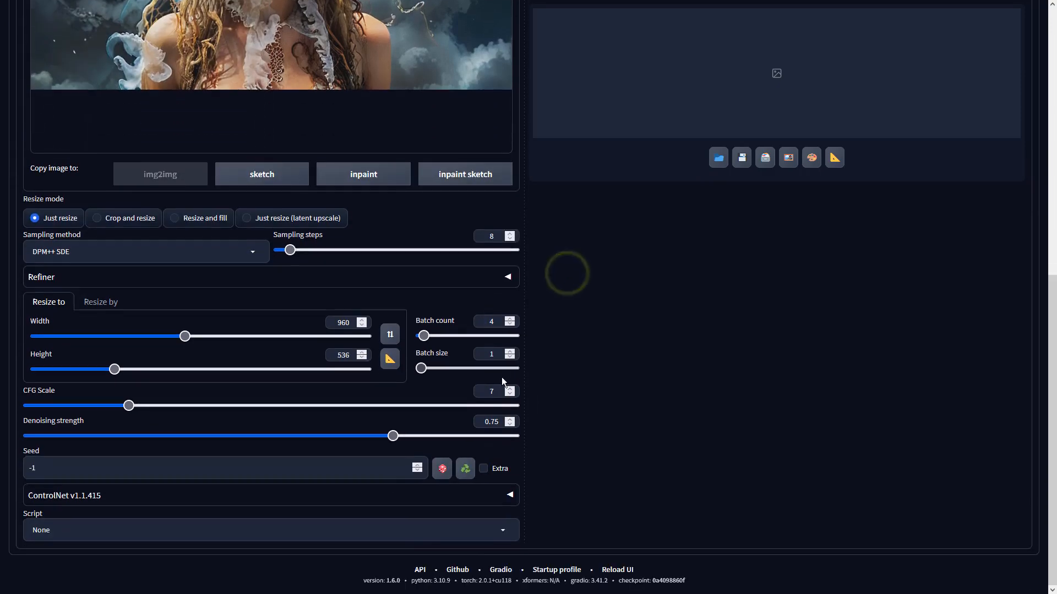
left_click_drag(497, 392, 466, 393)
type("2")
left_click(587, 390)
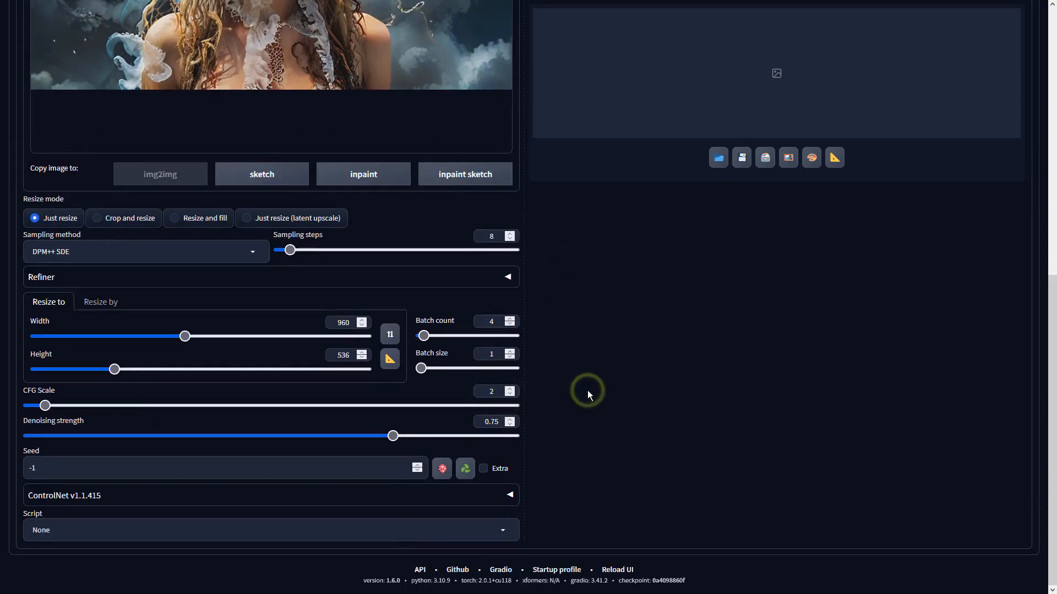
- Generate the img2img variations and browse through the resulting portraits at full size
scroll(586, 391, "up", 9)
left_click(915, 106)
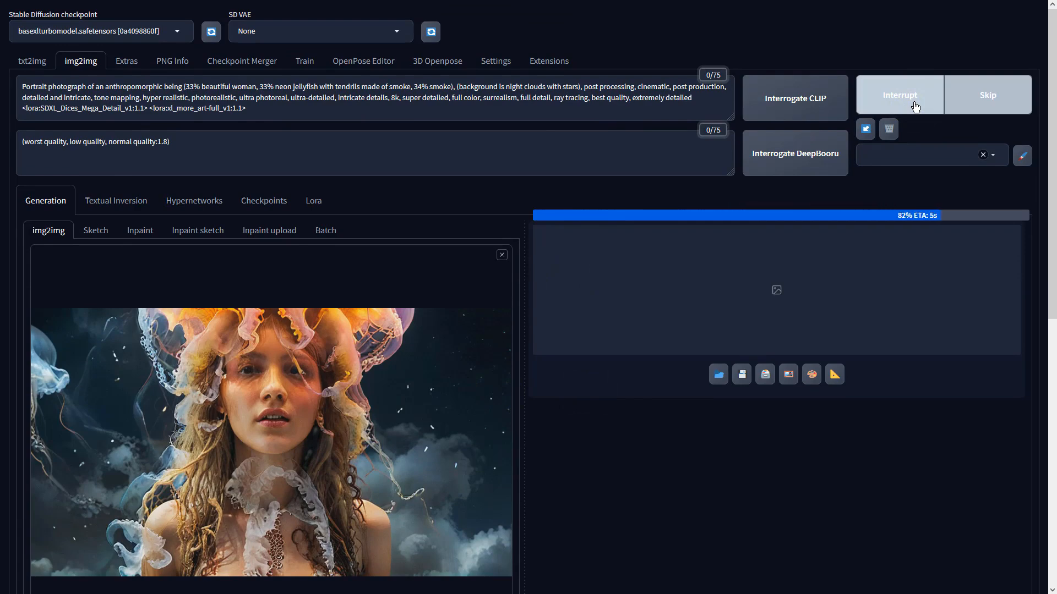
left_click(885, 309)
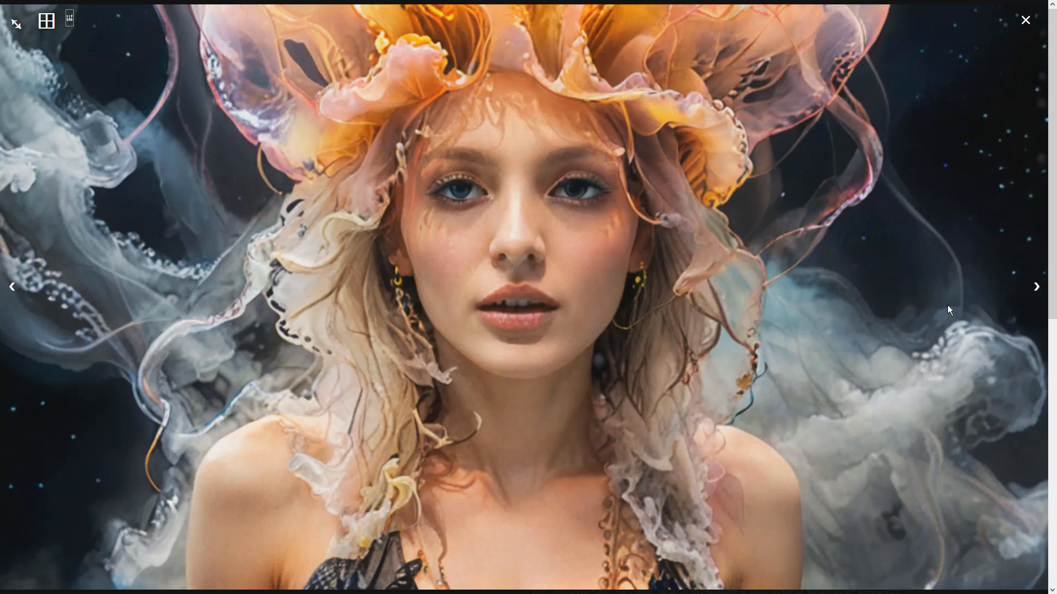
left_click(1038, 292)
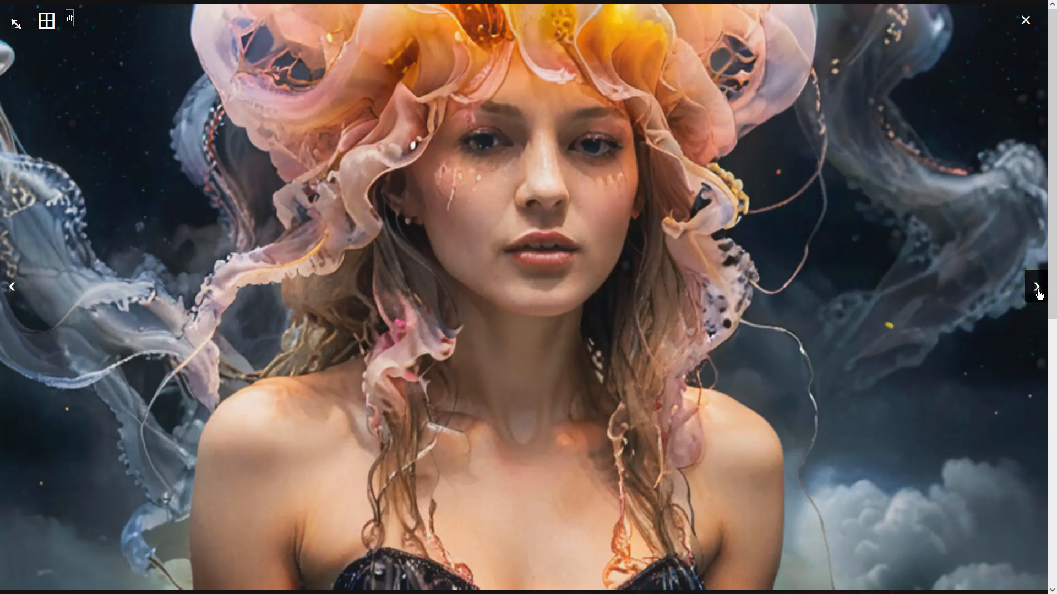
left_click(1037, 287)
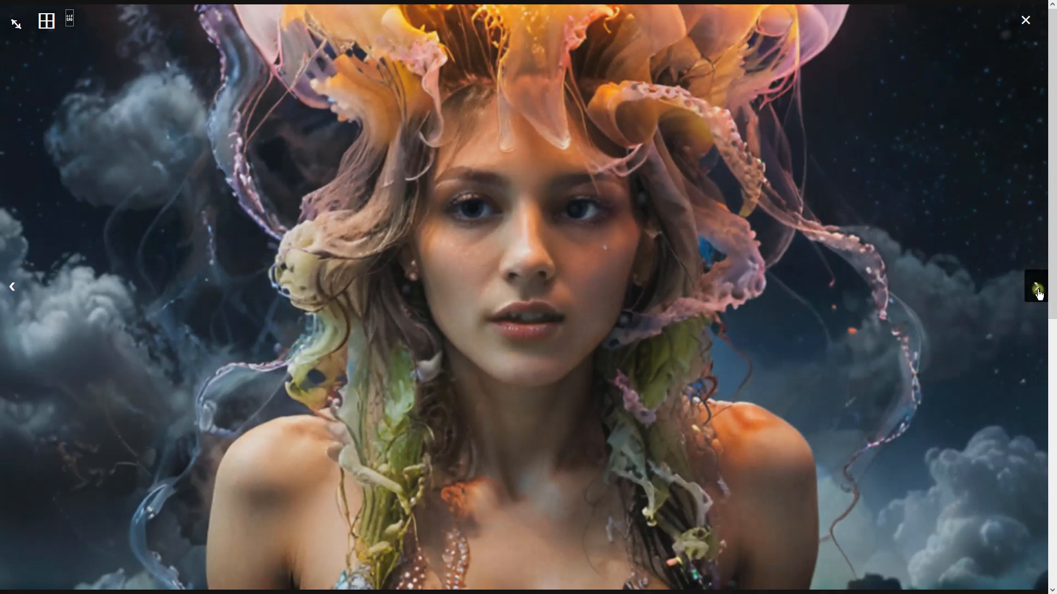
left_click(1038, 292)
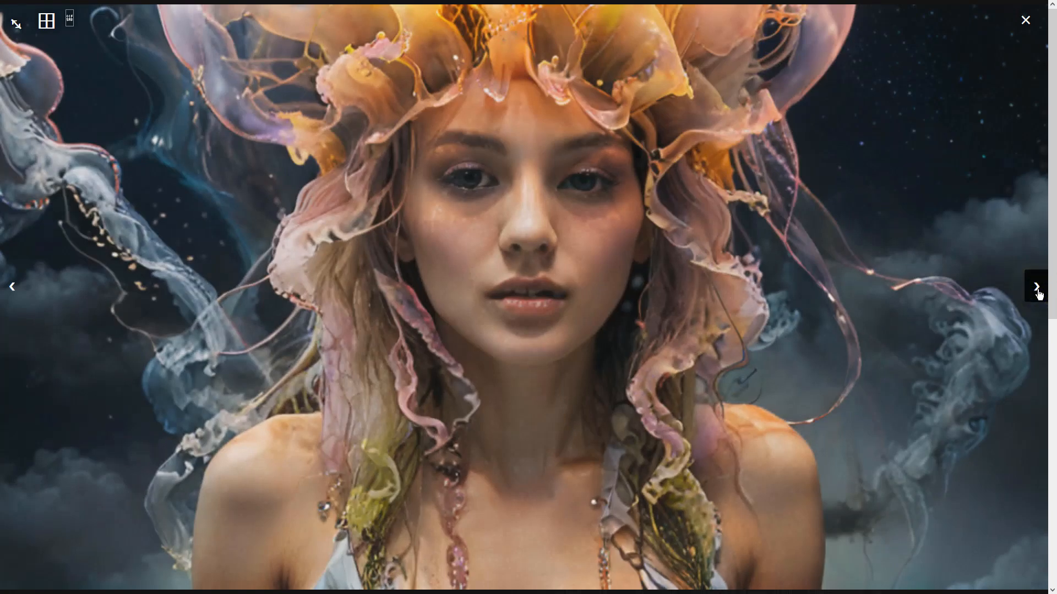
left_click(1038, 292)
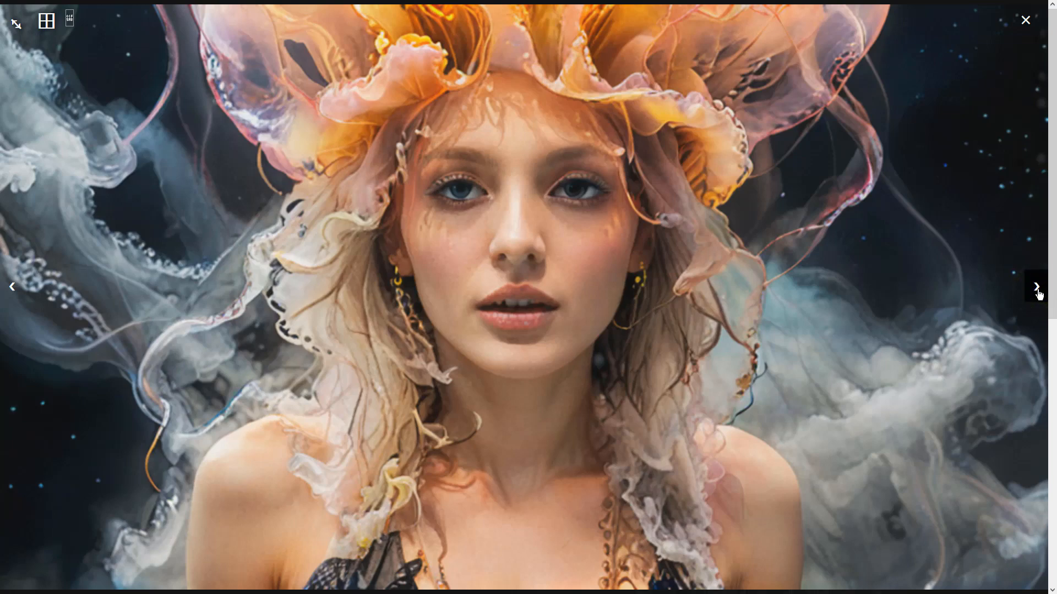
left_click(1038, 292)
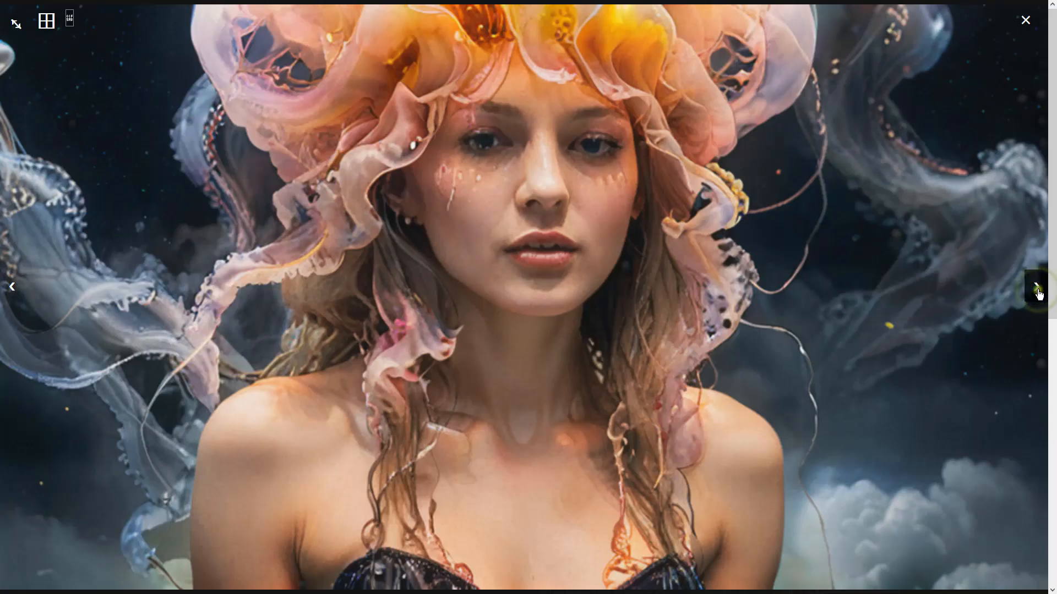
left_click(1038, 292)
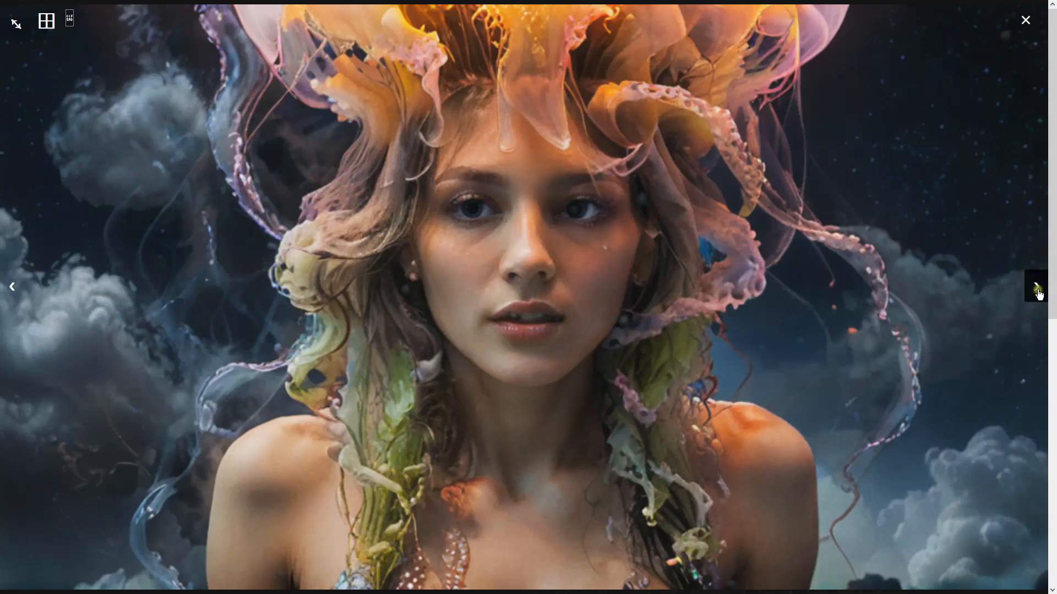
- Compare the generated jellyfish-woman portrait variations at full size
left_click(1038, 292)
left_click(1038, 292)
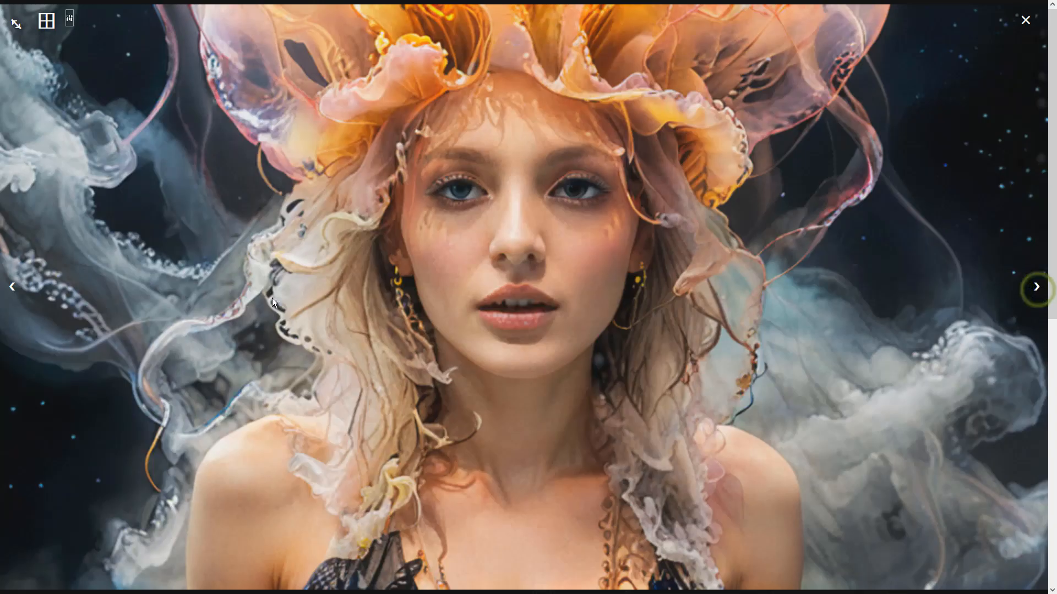
left_click(11, 287)
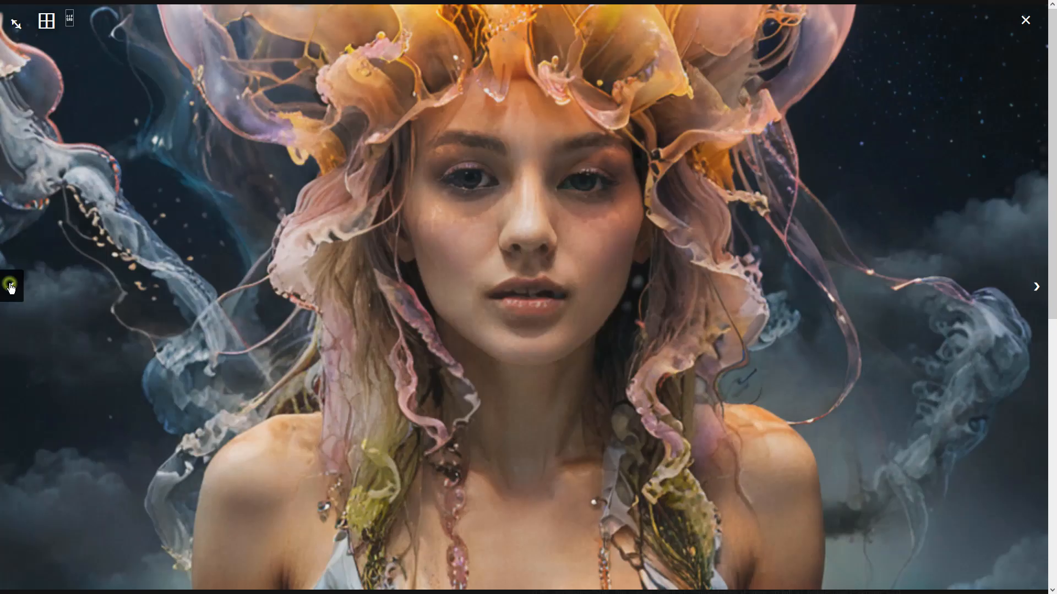
left_click(1032, 292)
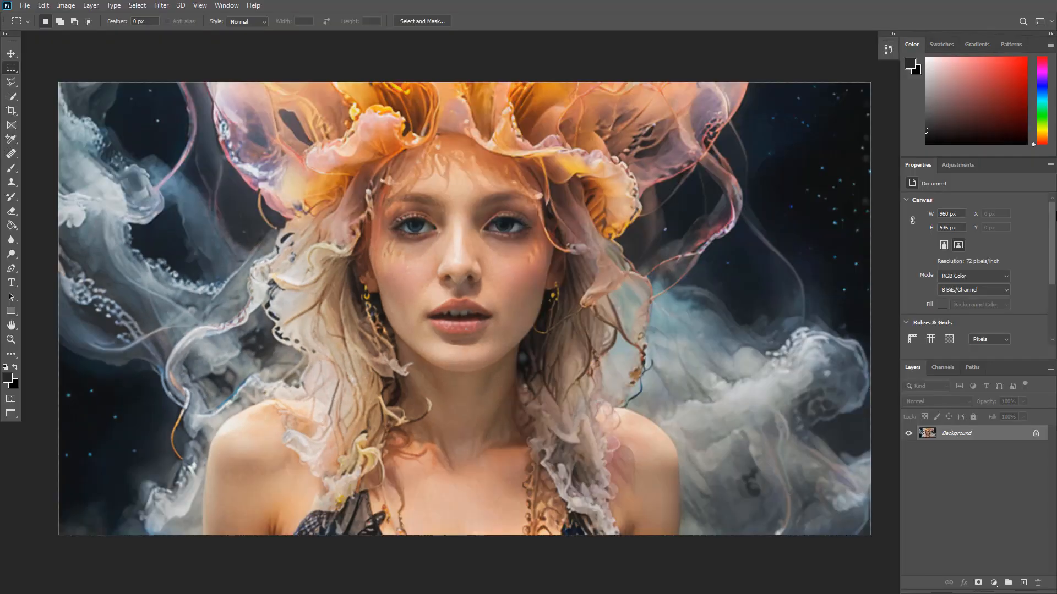
- Switch to Photoshop and apply a Vibrance adjustment to the portrait with vibrance about +81 and saturation about +22
left_click(66, 5)
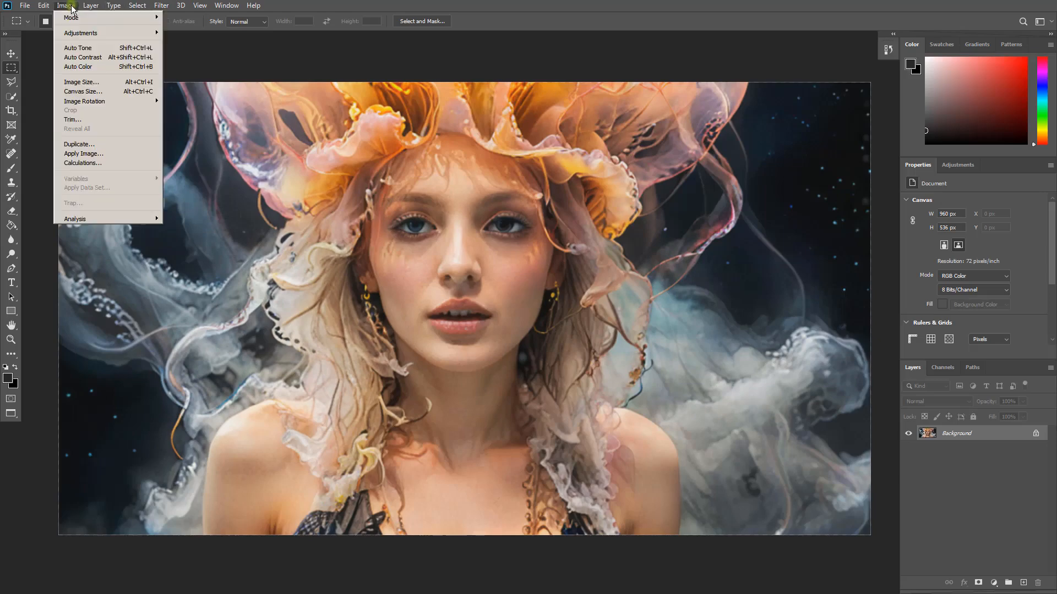
mouse_move(83, 32)
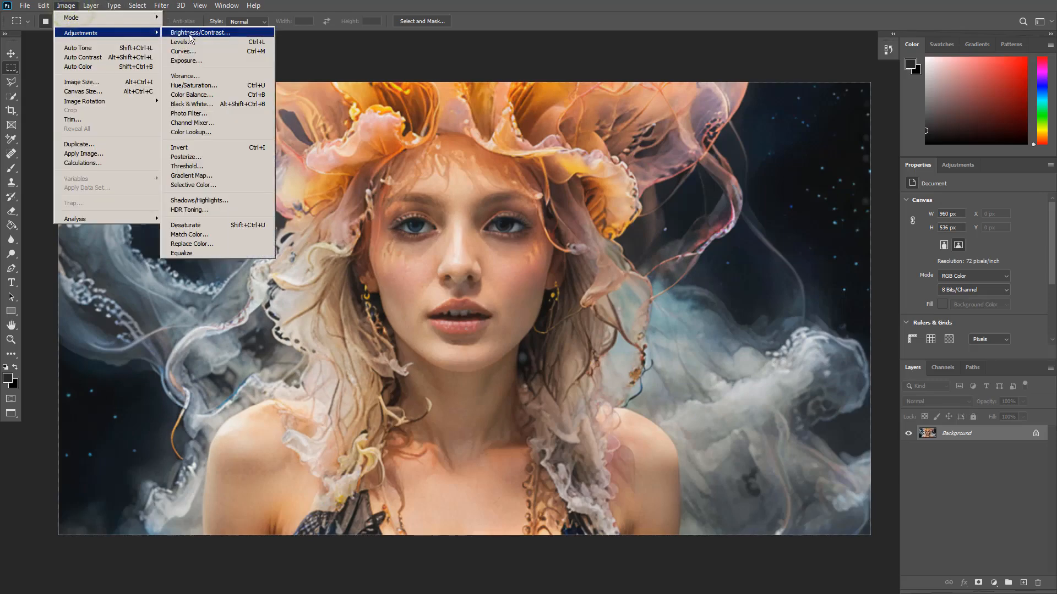
left_click(212, 75)
left_click_drag(613, 190, 666, 190)
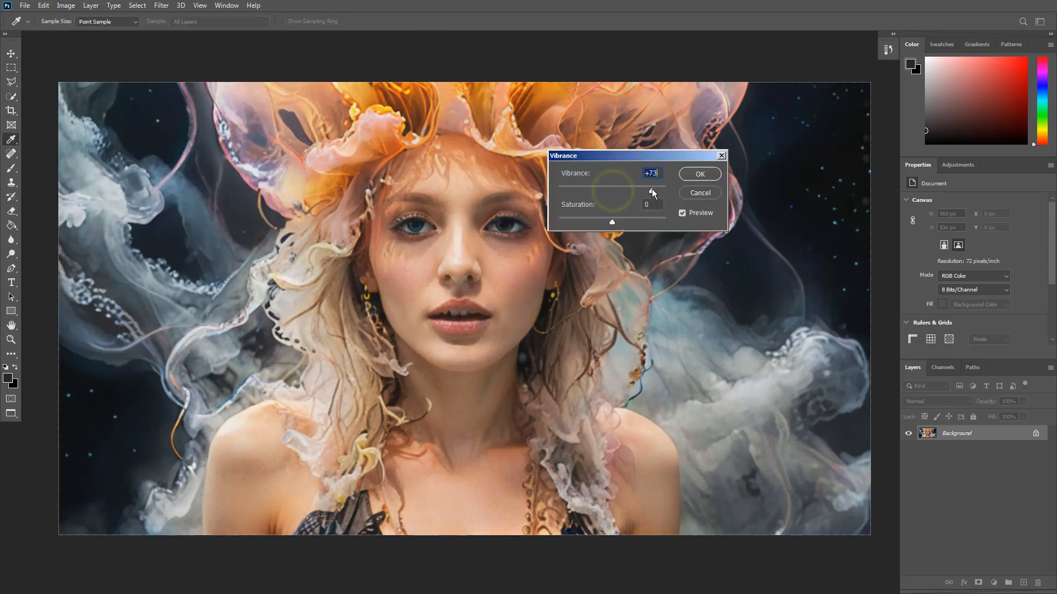
mouse_move(614, 222)
left_mouse_down()
mouse_move(634, 223)
mouse_move(624, 223)
left_mouse_up()
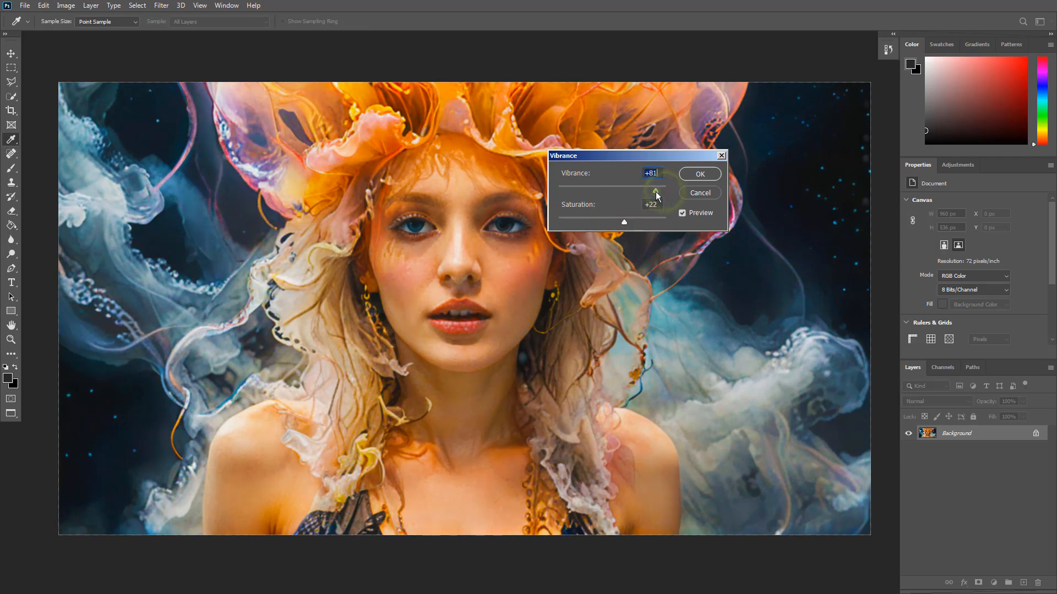
left_click_drag(629, 222, 629, 222)
left_click(700, 174)
- Apply the automatic contrast and tone corrections to the portrait
left_click(65, 5)
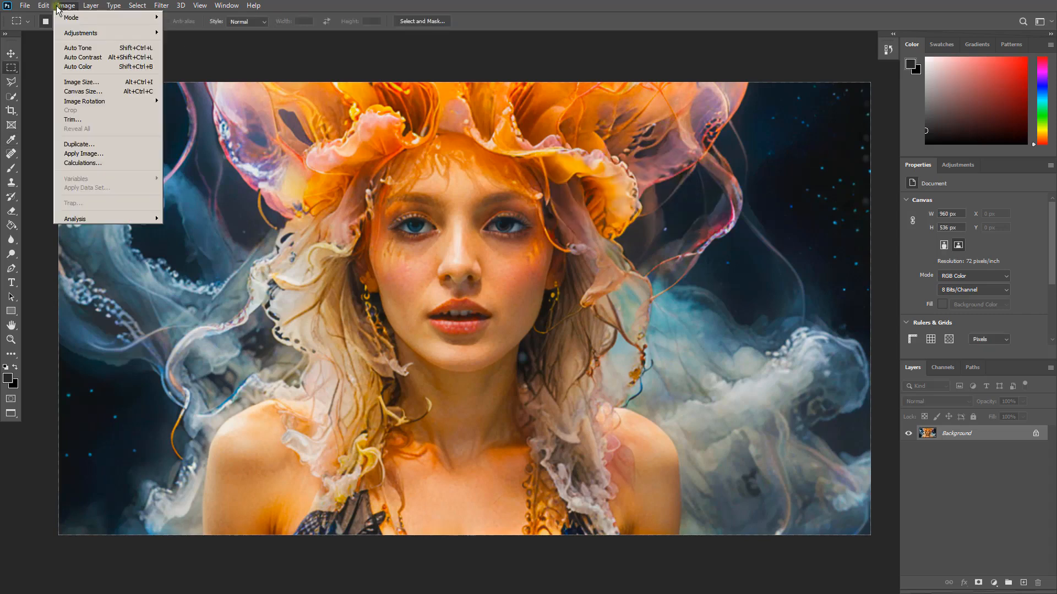
left_click(83, 48)
left_click(65, 5)
left_click(77, 49)
- Try the Auto Color correction on the portrait and undo it
left_click(67, 6)
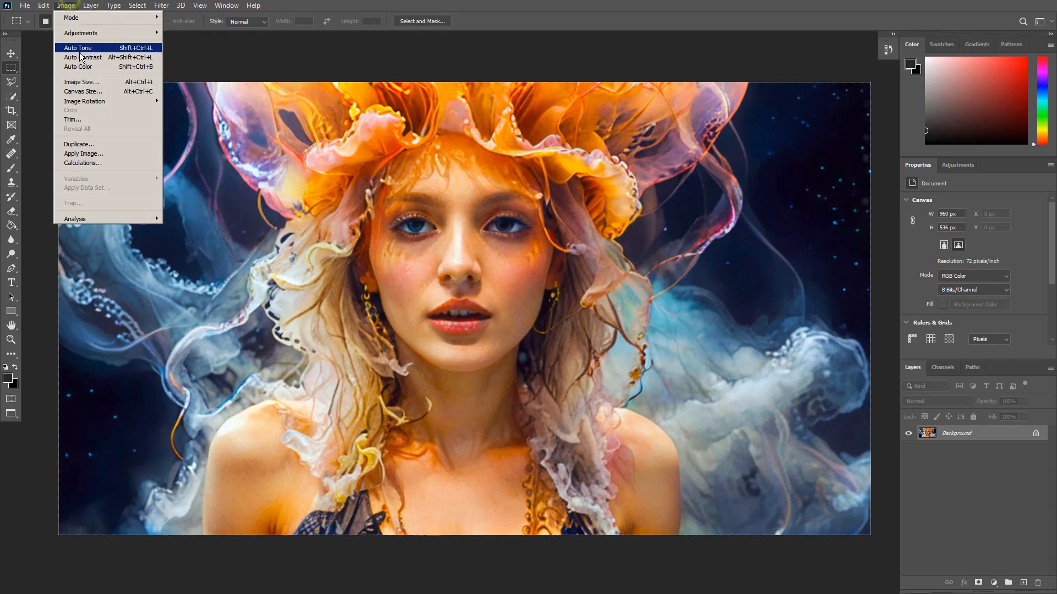
left_click(83, 66)
key("ctrl+z")
- Darken the portrait's midtones with a Levels adjustment, setting the RGB midtone input to about 0.87
left_click(66, 6)
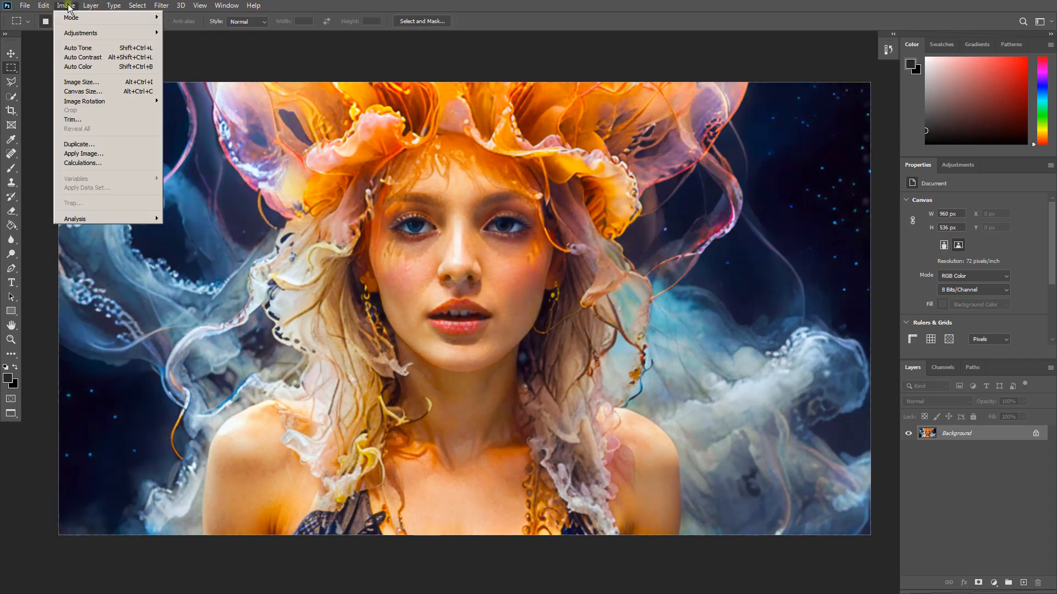
mouse_move(76, 34)
left_click(199, 40)
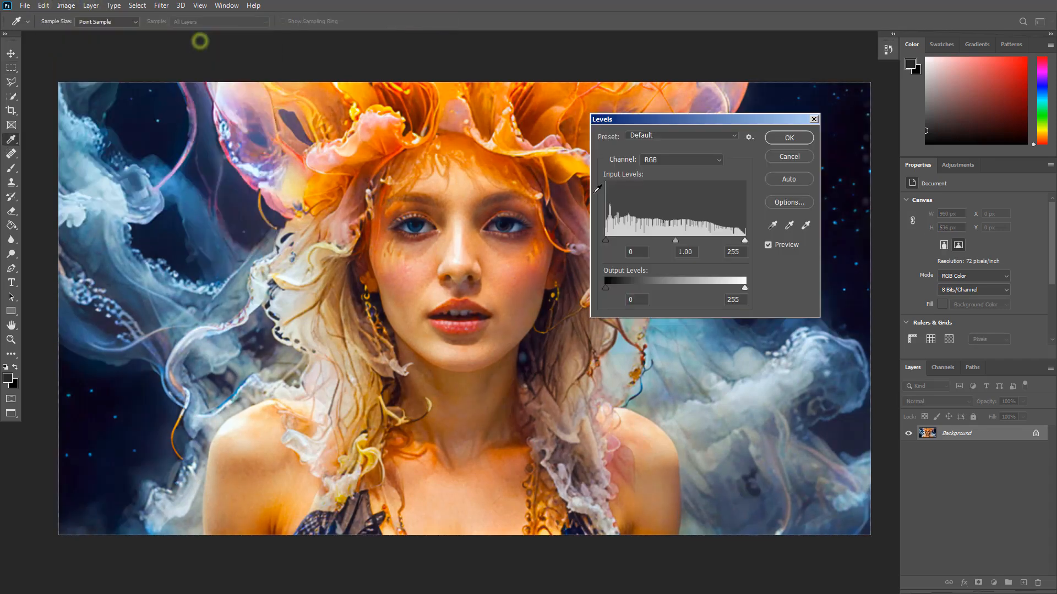
left_click_drag(675, 240, 681, 240)
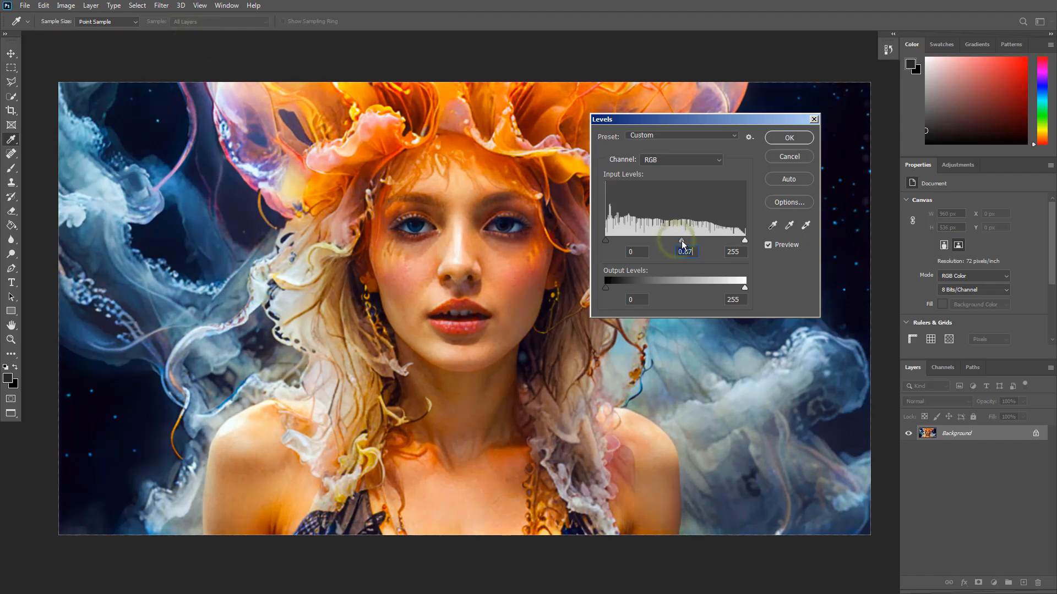
left_click(789, 138)
key("m")
- Apply an Exposure adjustment to the portrait with exposure +0.13 and offset -0.0020
left_click(44, 5)
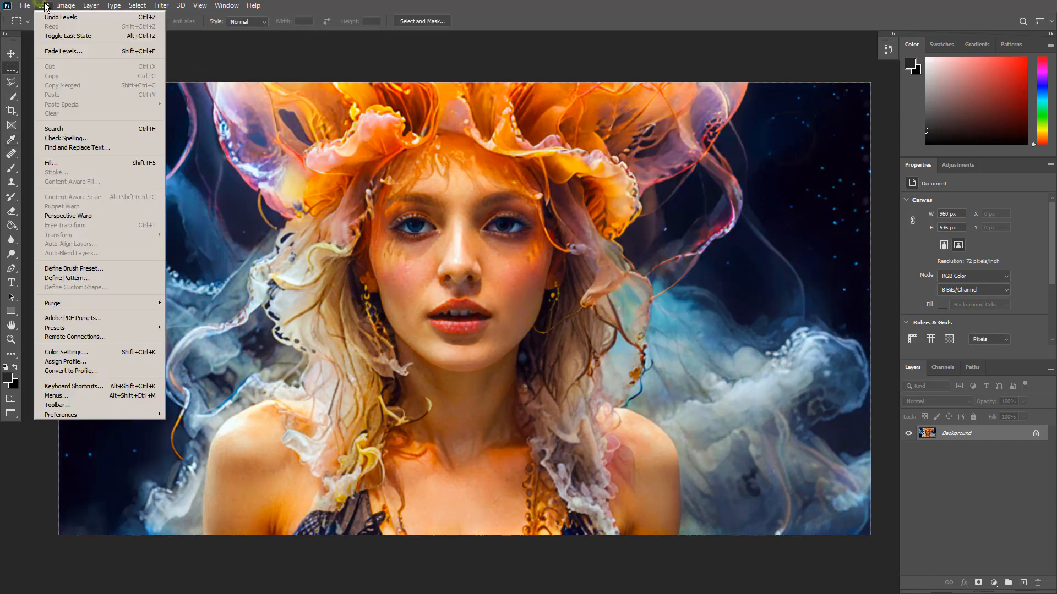
mouse_move(66, 6)
mouse_move(118, 35)
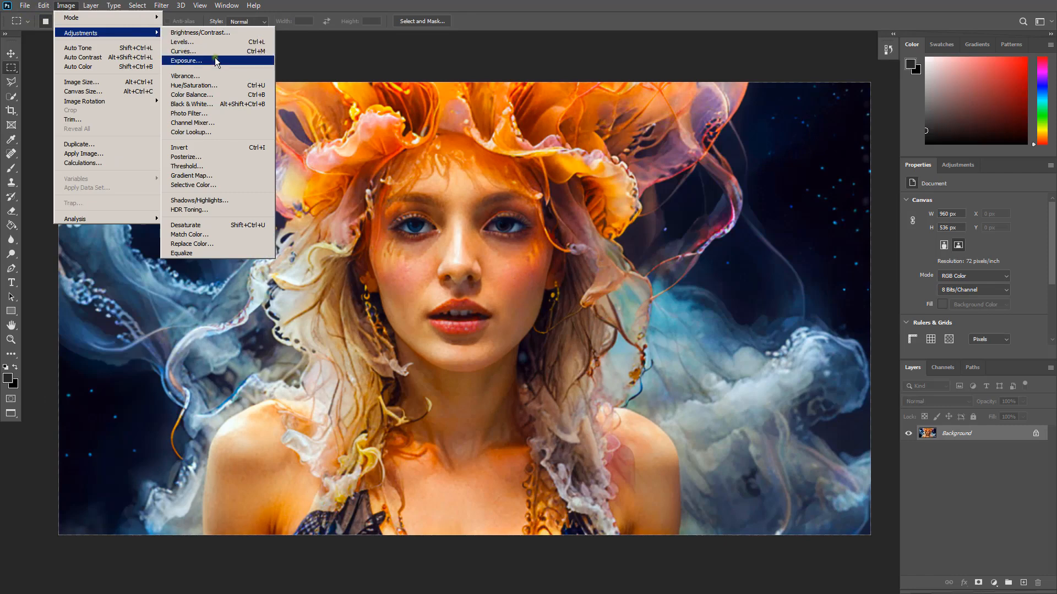
left_click(214, 58)
left_click_drag(728, 268, 728, 271)
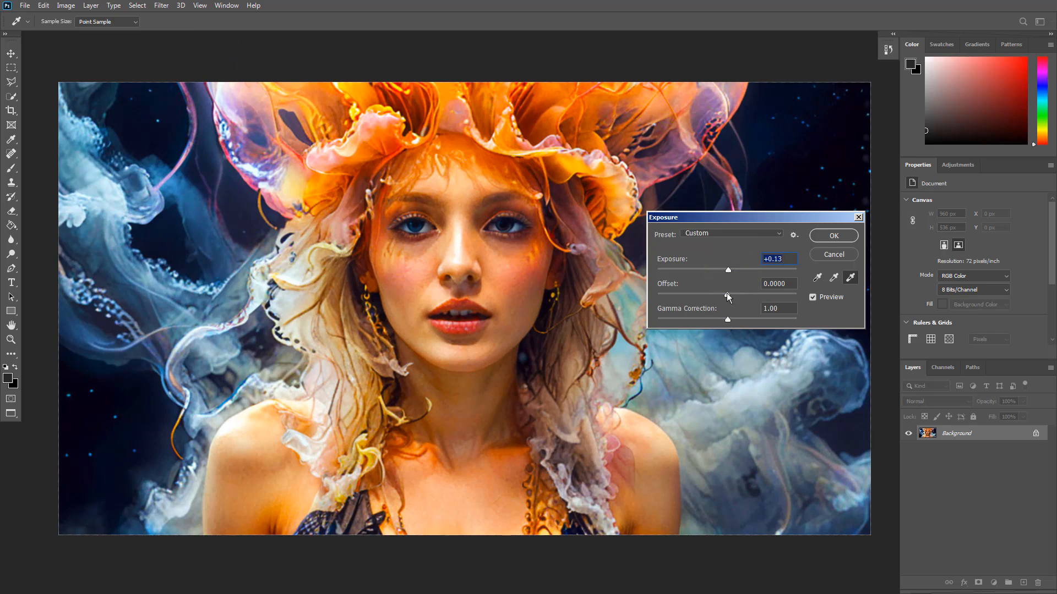
left_click(726, 295)
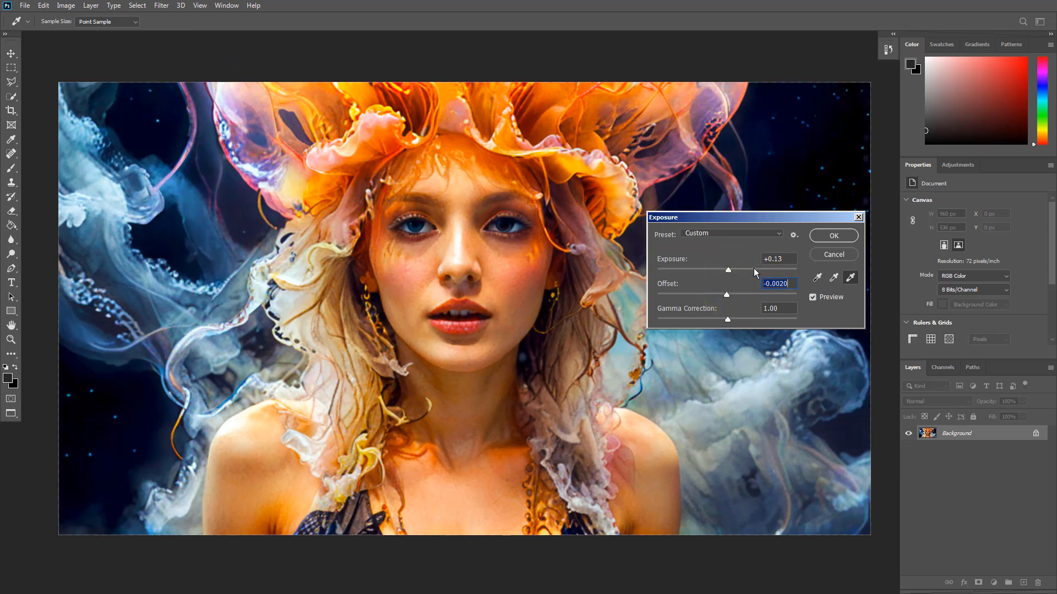
left_click(778, 284)
left_click(833, 237)
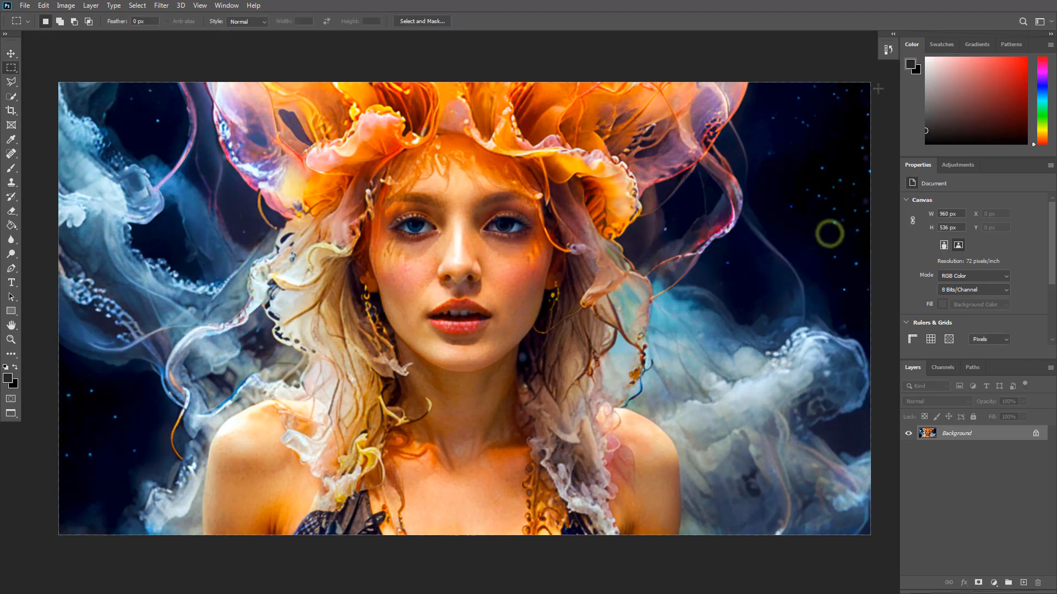
- Compare the original portrait with the adjusted version using the history states, ending on the Exposure state
left_click(888, 50)
left_click(811, 63)
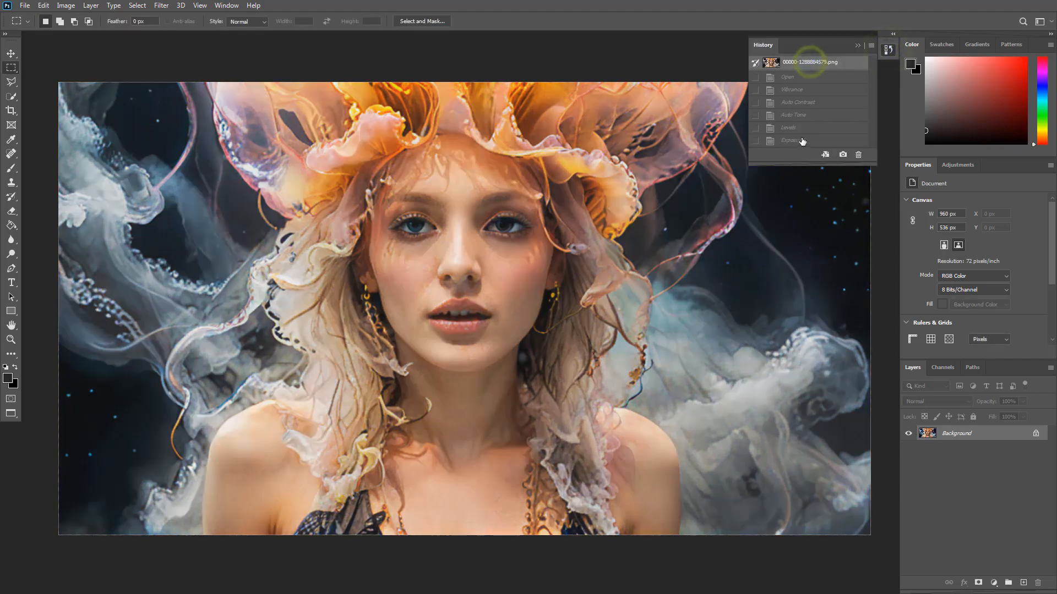
left_click(794, 141)
left_click(813, 63)
left_click(794, 141)
left_click(812, 62)
left_click(794, 141)
left_click(887, 49)
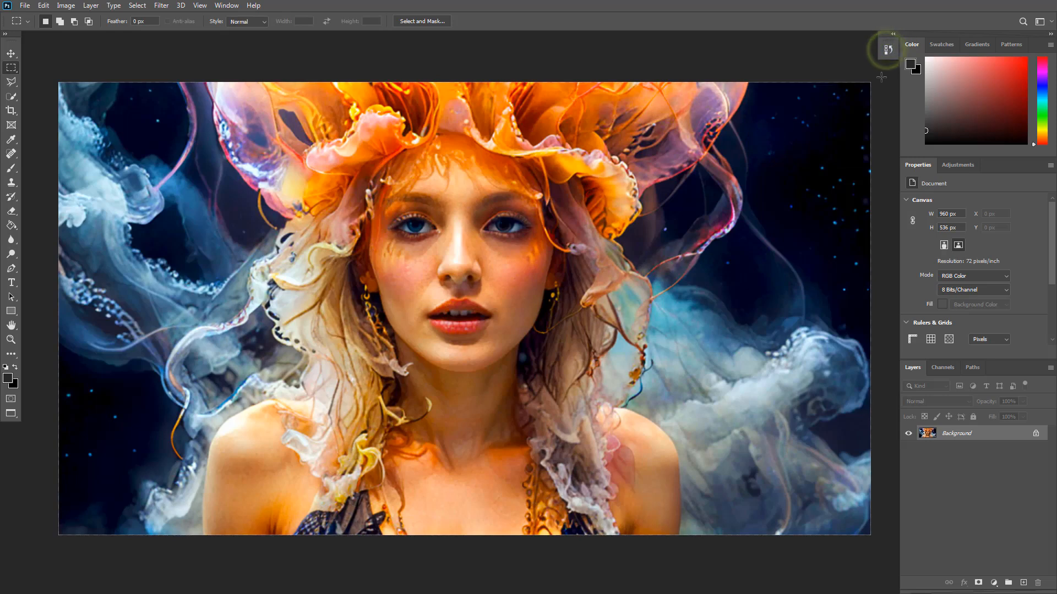